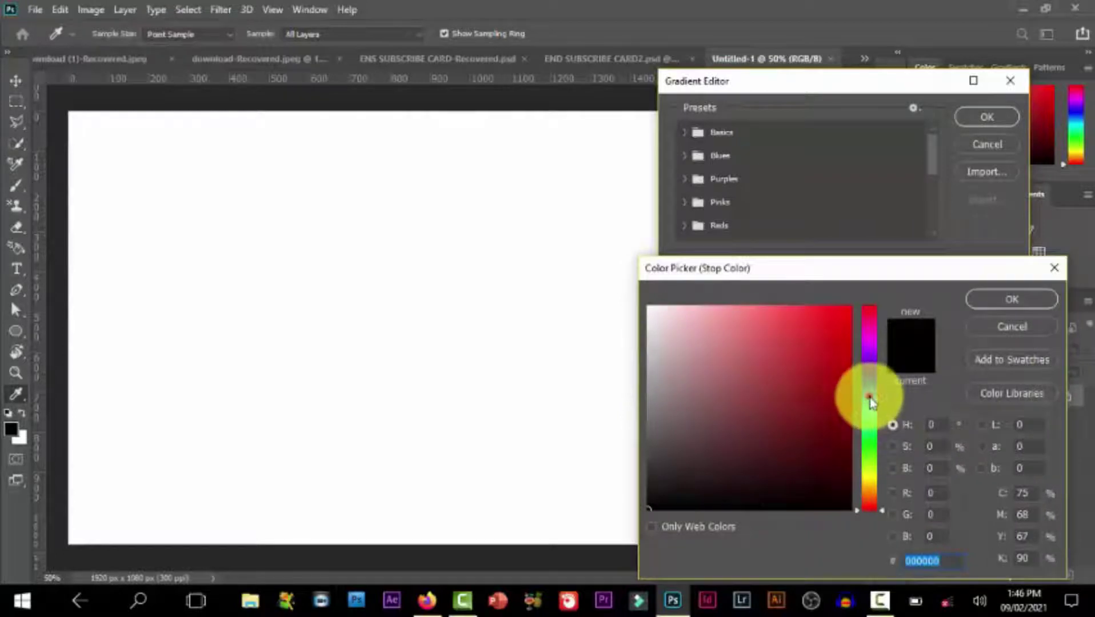
# - Define the gradient with blue #3e8dd6 for its start stop and a brighter sky blue for its end stop
pyautogui.click(795, 325)
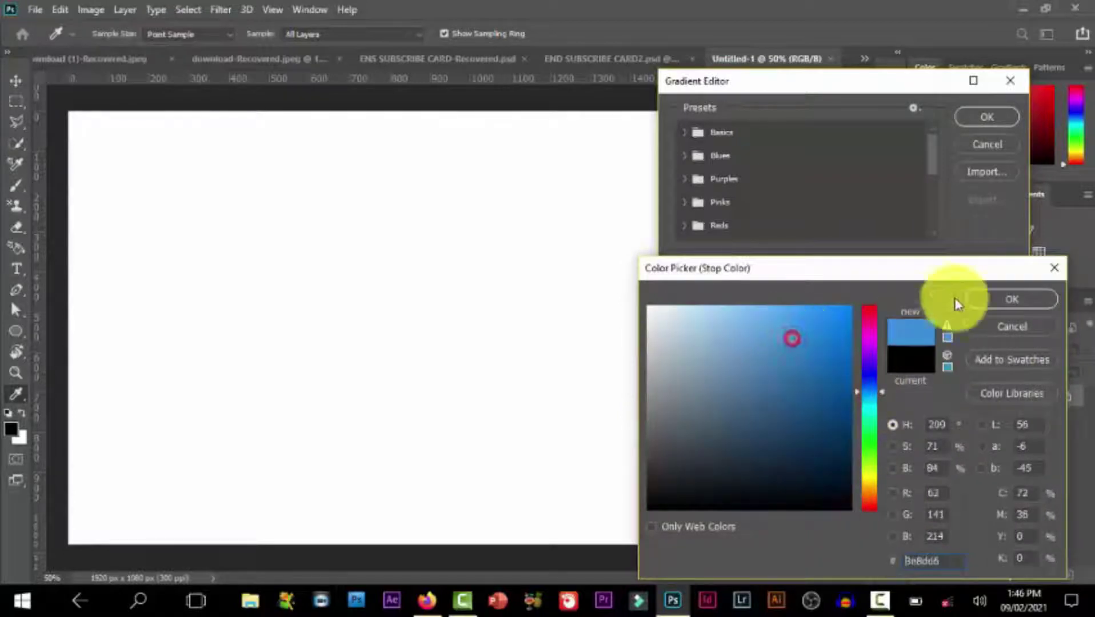
pyautogui.click(990, 301)
pyautogui.doubleClick(1004, 377)
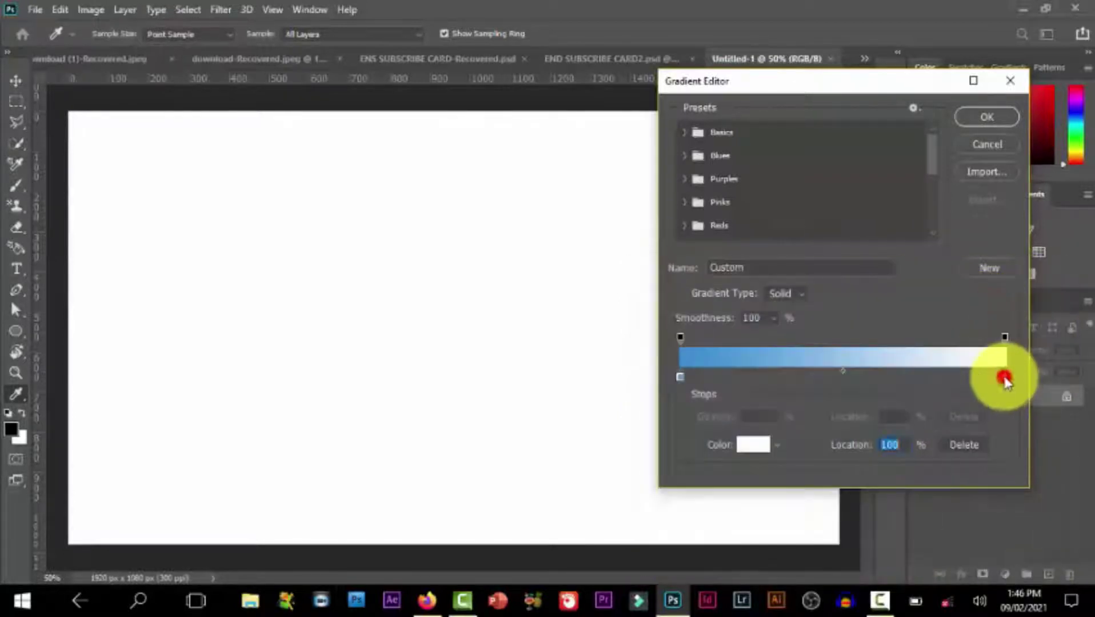
pyautogui.click(870, 394)
pyautogui.moveTo(835, 343); pyautogui.dragTo(846, 313)
pyautogui.click(998, 296)
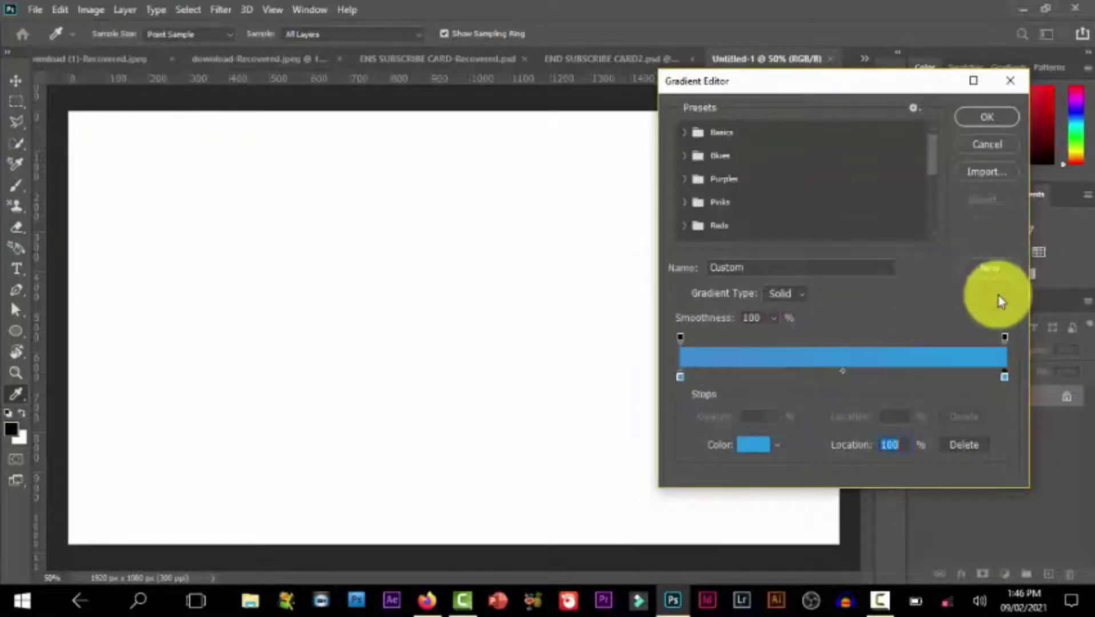
pyautogui.click(978, 117)
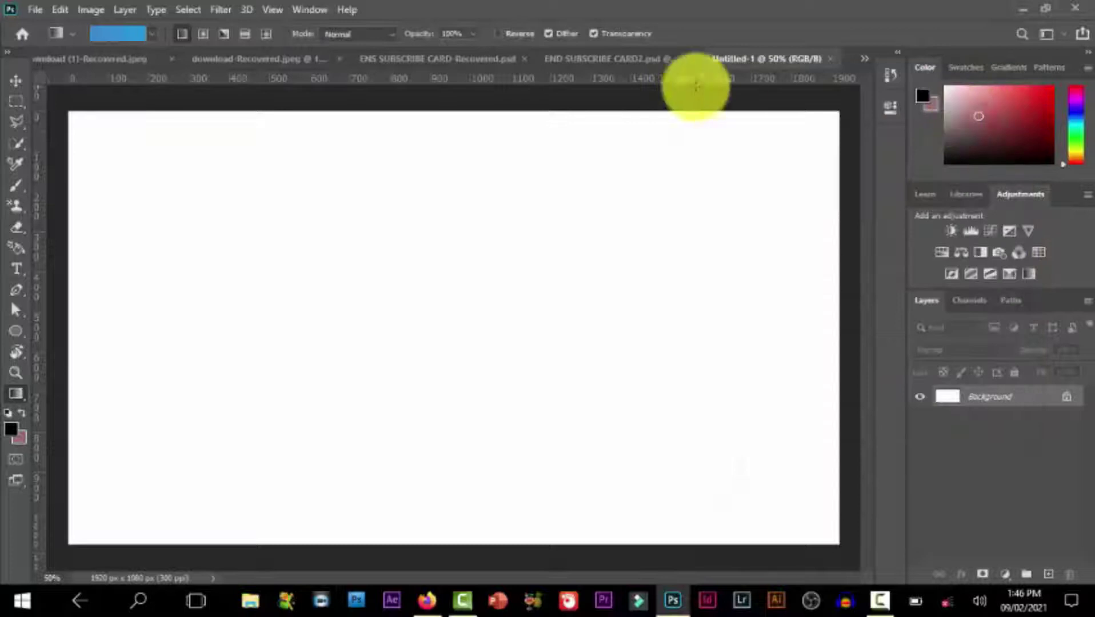
# - Fill the Background diagonally with the blue gradient, trying the radial style first and finishing with the diamond style
pyautogui.click(203, 34)
pyautogui.moveTo(136, 163); pyautogui.dragTo(738, 511)
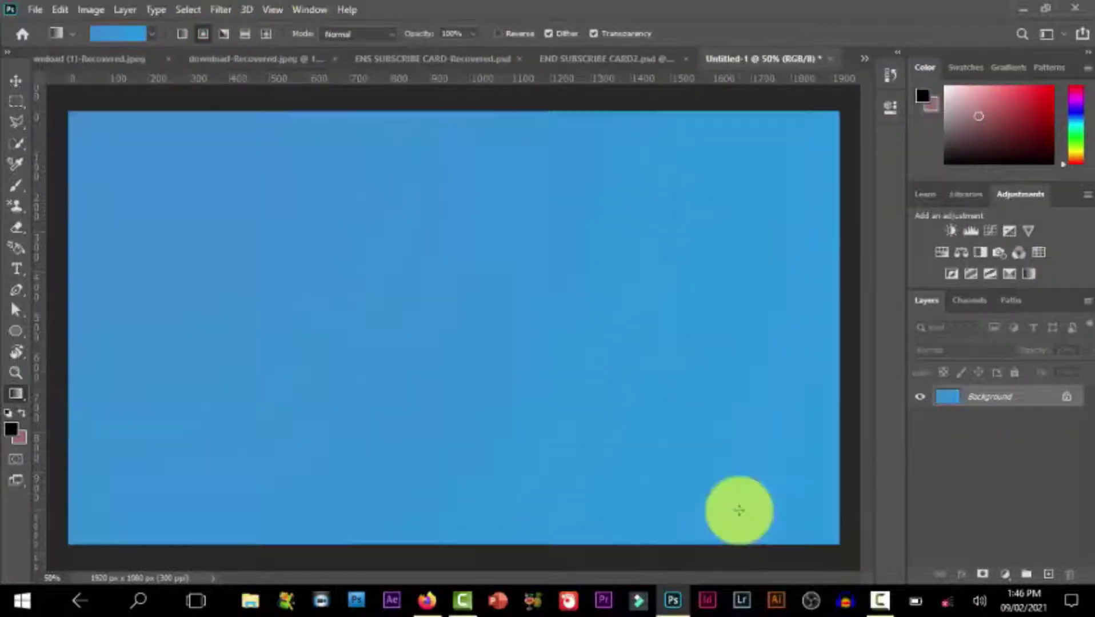
pyautogui.click(264, 33)
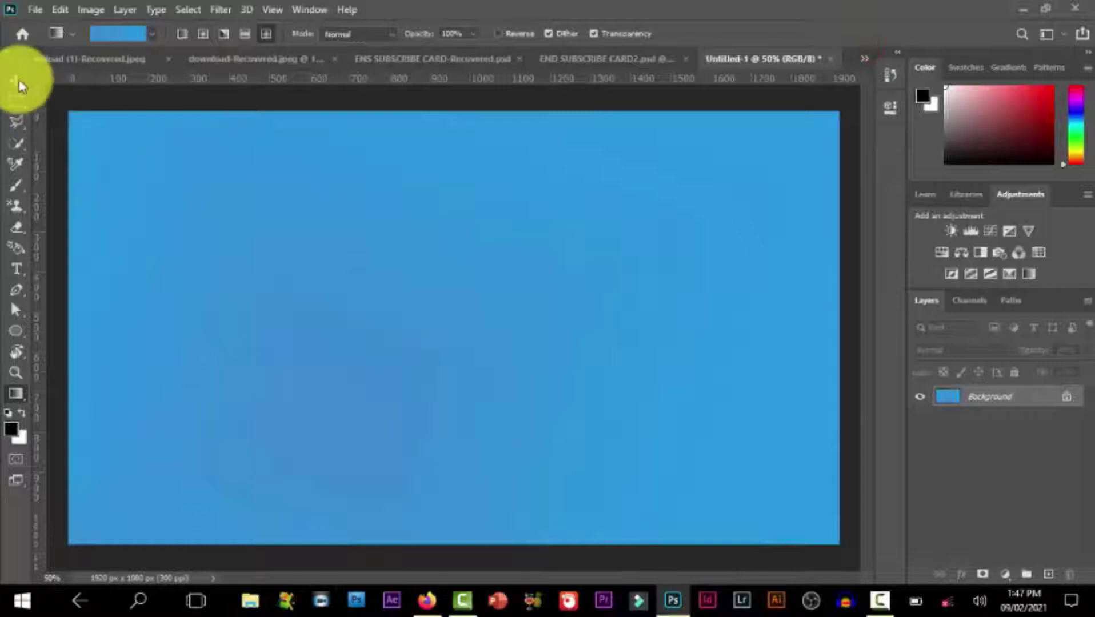
pyautogui.click(18, 83)
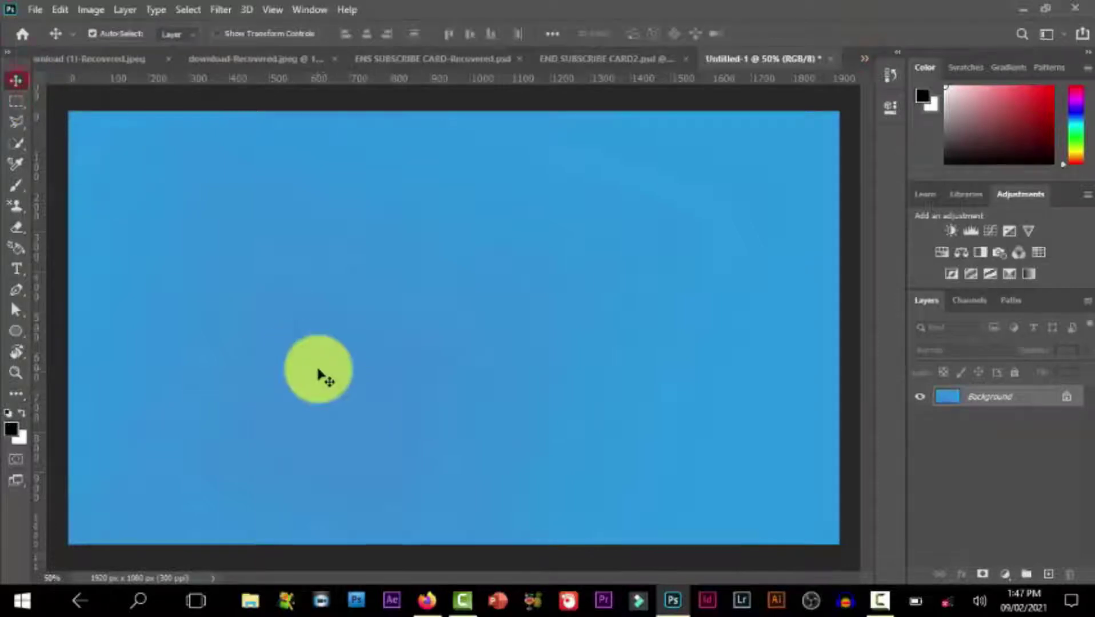
# - Place two vertical and two horizontal guides as margins, each about 70 px inside the canvas edges
pyautogui.moveTo(37, 298); pyautogui.dragTo(98, 297)
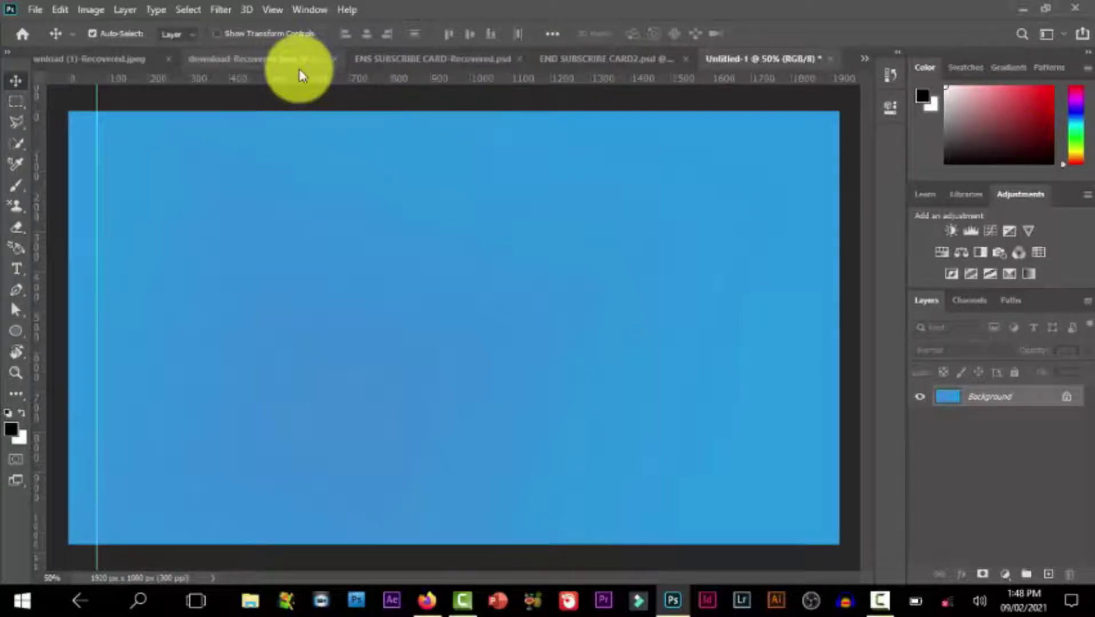
pyautogui.moveTo(398, 78); pyautogui.dragTo(397, 140)
pyautogui.moveTo(501, 80); pyautogui.dragTo(445, 520)
pyautogui.moveTo(36, 347); pyautogui.dragTo(813, 445)
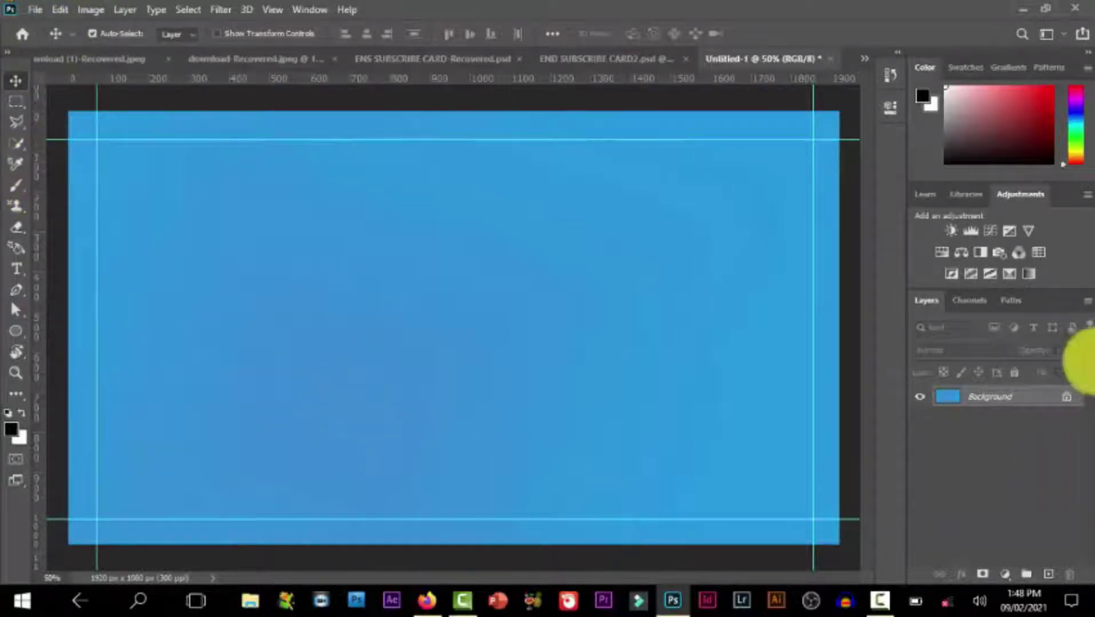
# - Add a new layer and draw a rectangle about 826 by 448 px starting at the left margin guide
pyautogui.click(1048, 573)
pyautogui.click(1049, 574)
pyautogui.click(1068, 577)
pyautogui.click(469, 232)
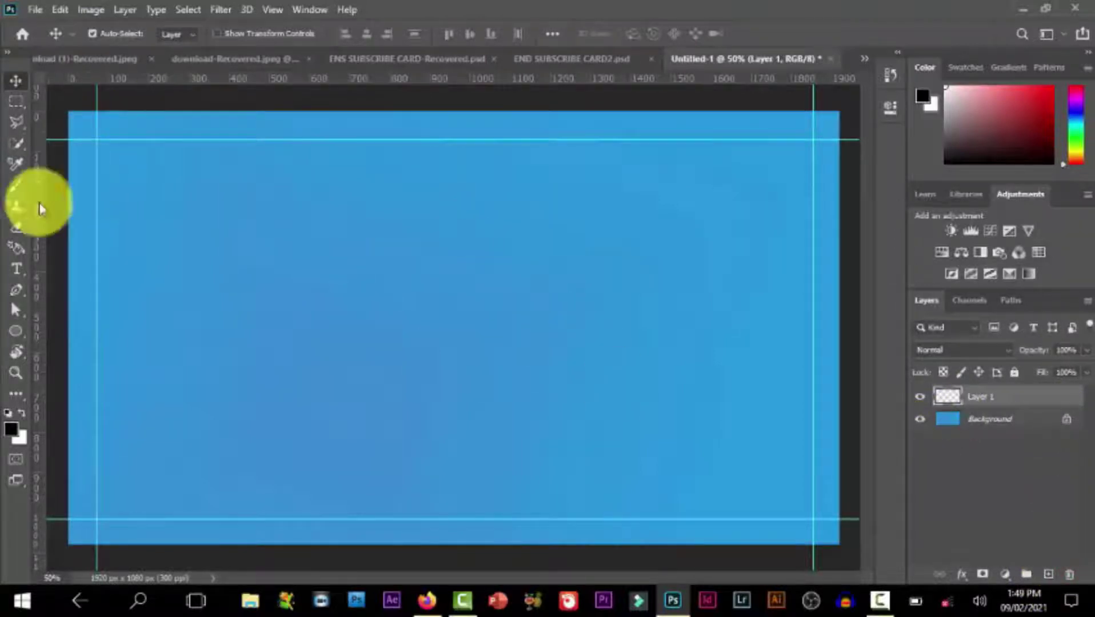
pyautogui.click(16, 332)
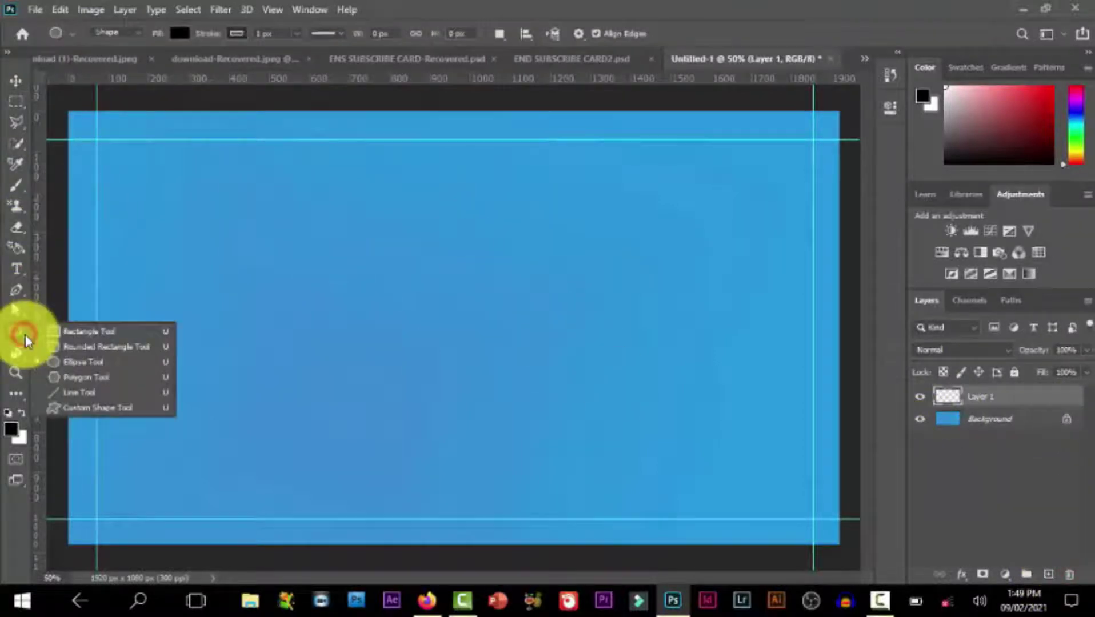
pyautogui.click(77, 334)
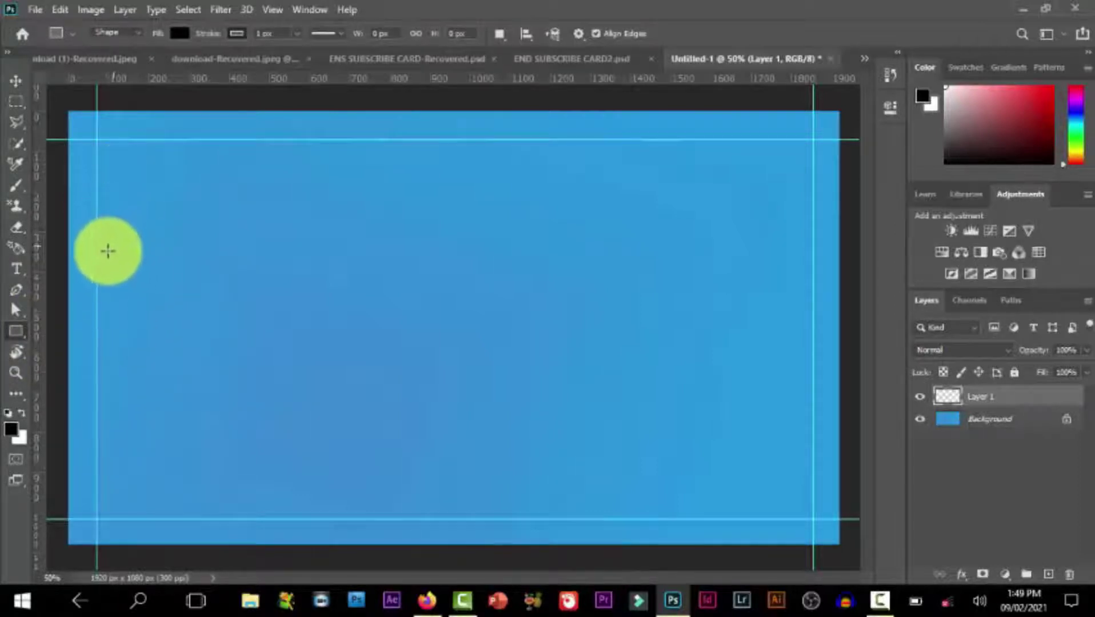
pyautogui.moveTo(99, 245); pyautogui.dragTo(428, 425)
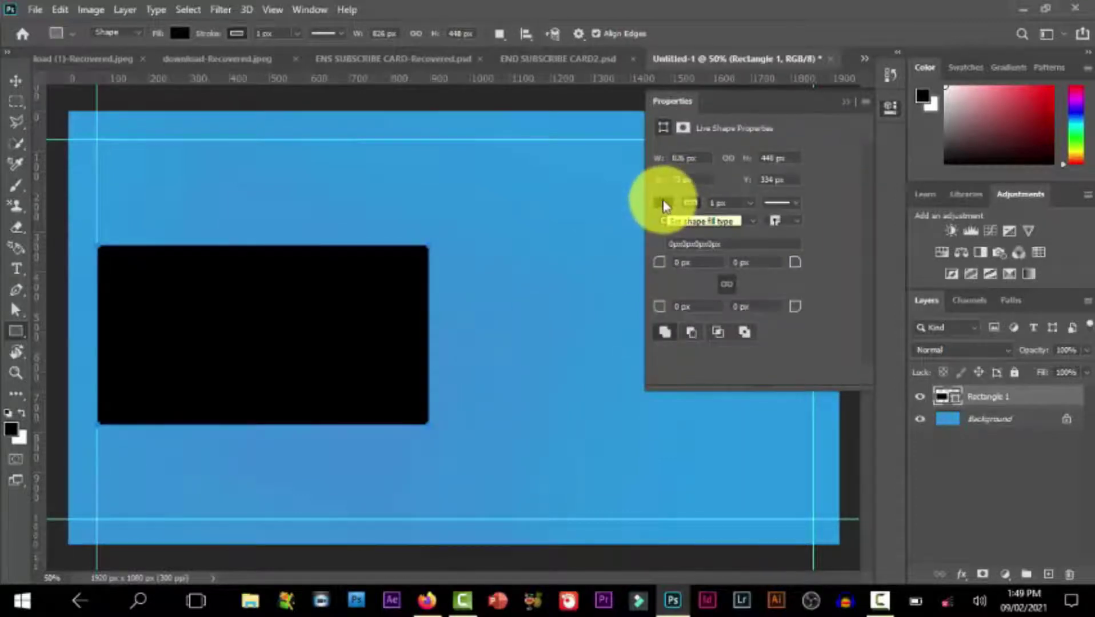
# - Give the rectangle a white fill and a dark red stroke 7 px wide
pyautogui.click(180, 33)
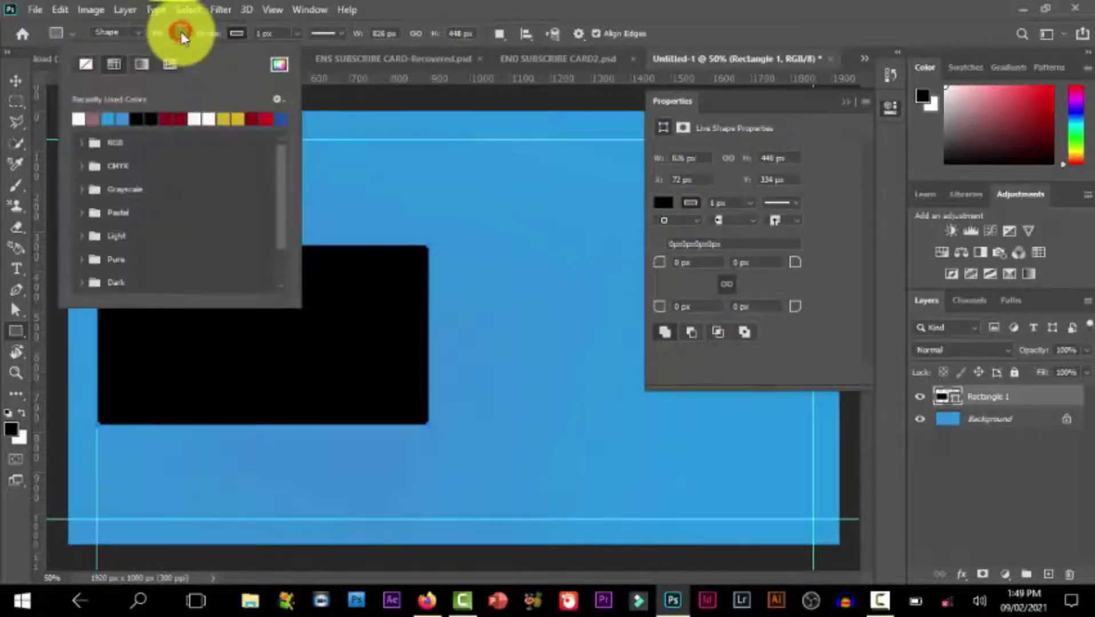
pyautogui.click(197, 119)
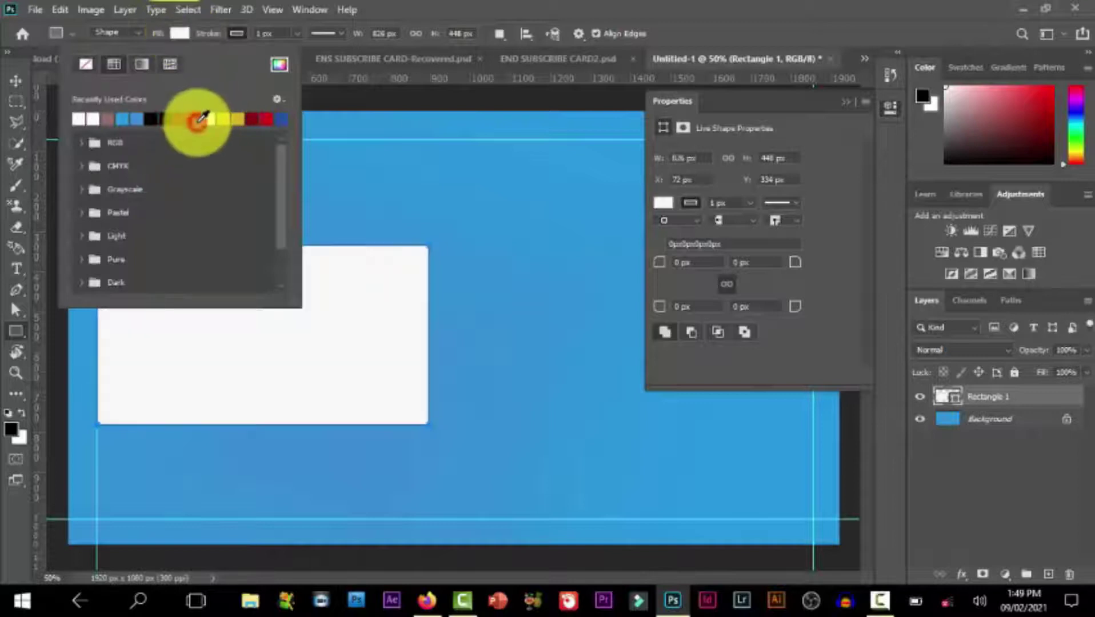
pyautogui.click(238, 33)
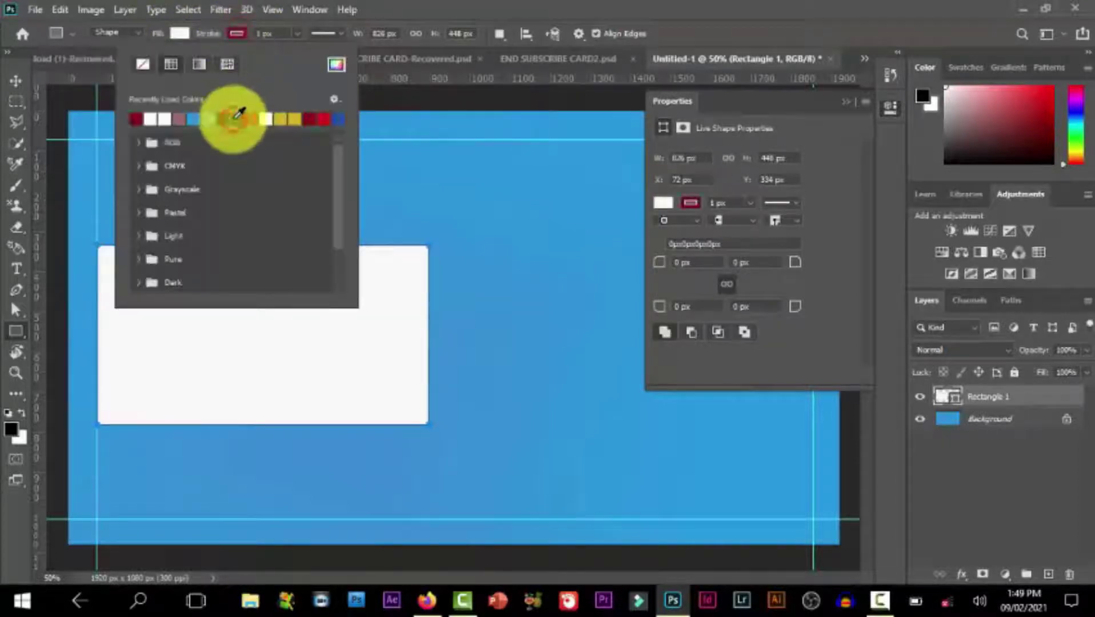
pyautogui.click(239, 113)
pyautogui.click(260, 35)
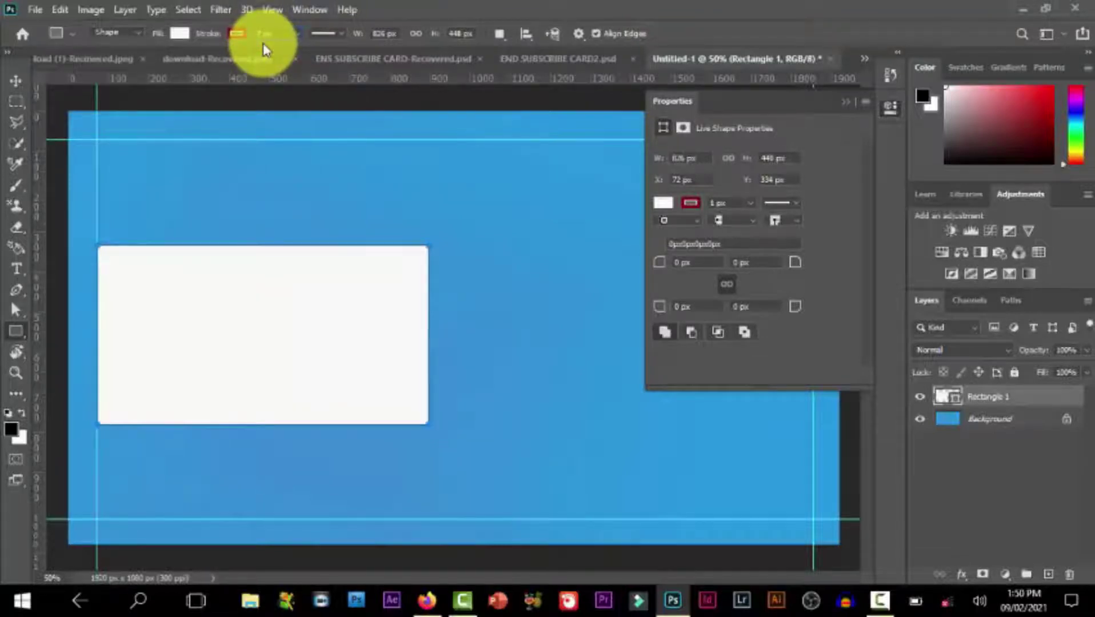
pyautogui.click(846, 103)
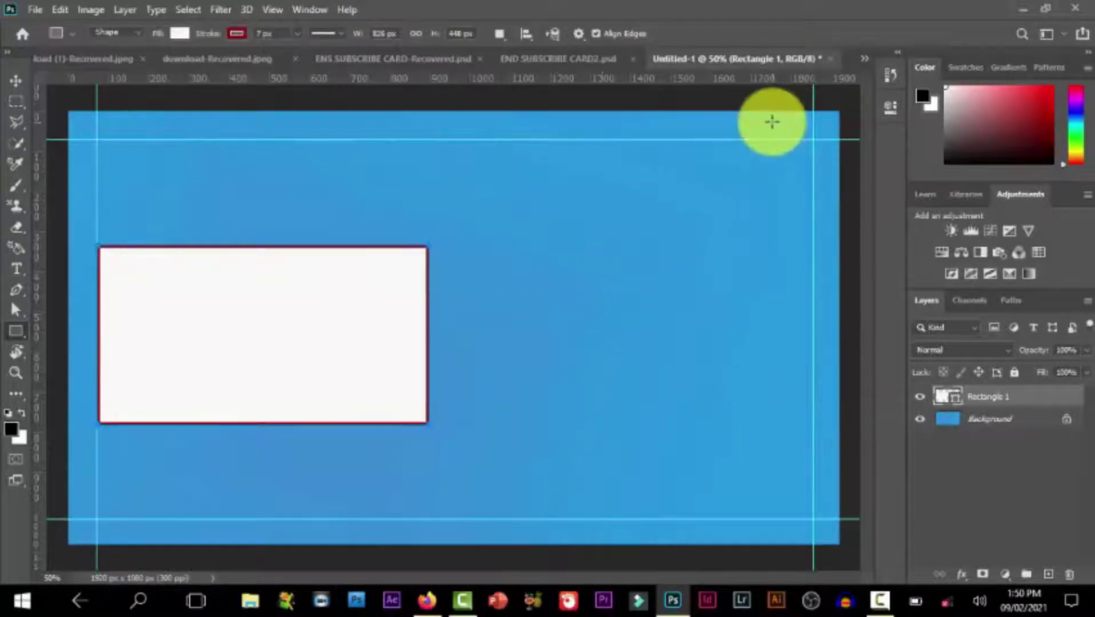
# - Scale the rectangle down proportionally by about a tenth, keeping its lower-left corner on the margin guide
pyautogui.click(15, 80)
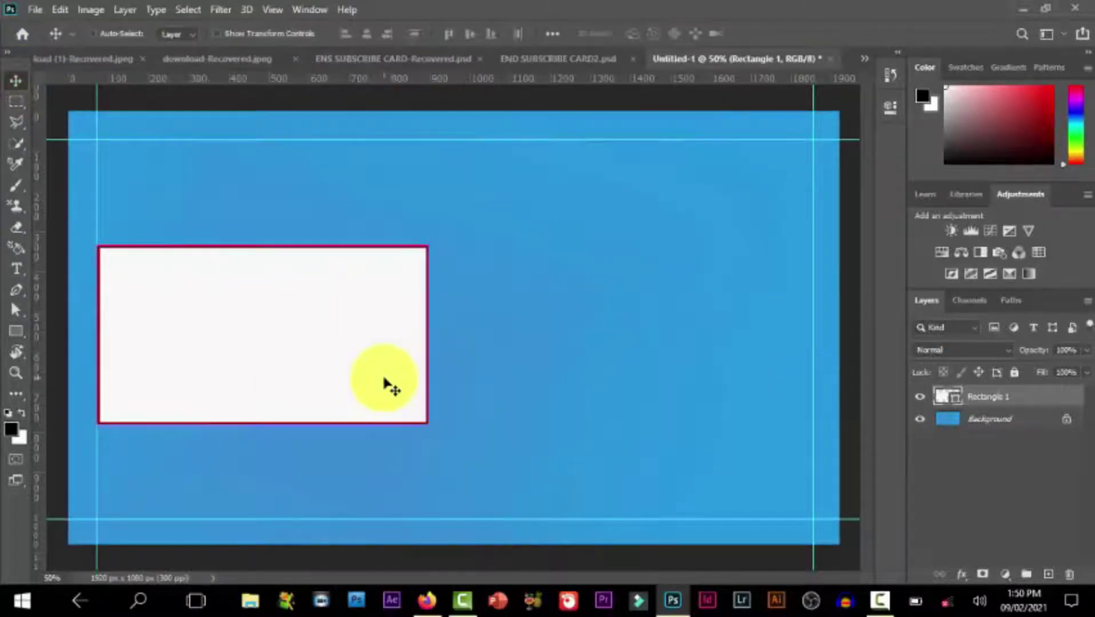
pyautogui.hotkey('ctrl', 't')
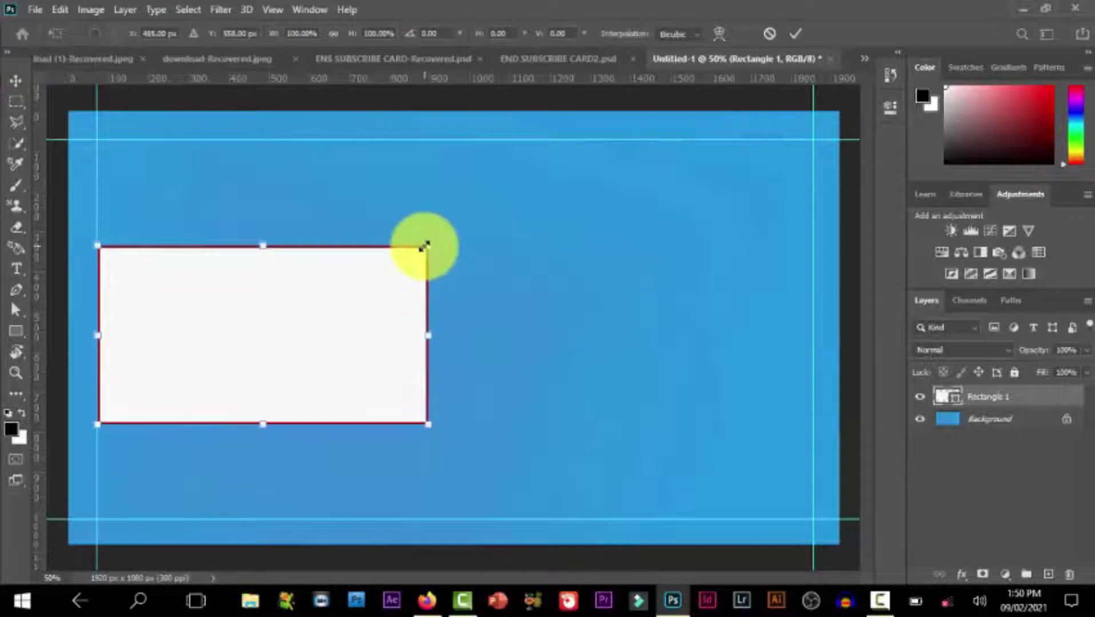
pyautogui.moveTo(425, 246); pyautogui.dragTo(393, 266)
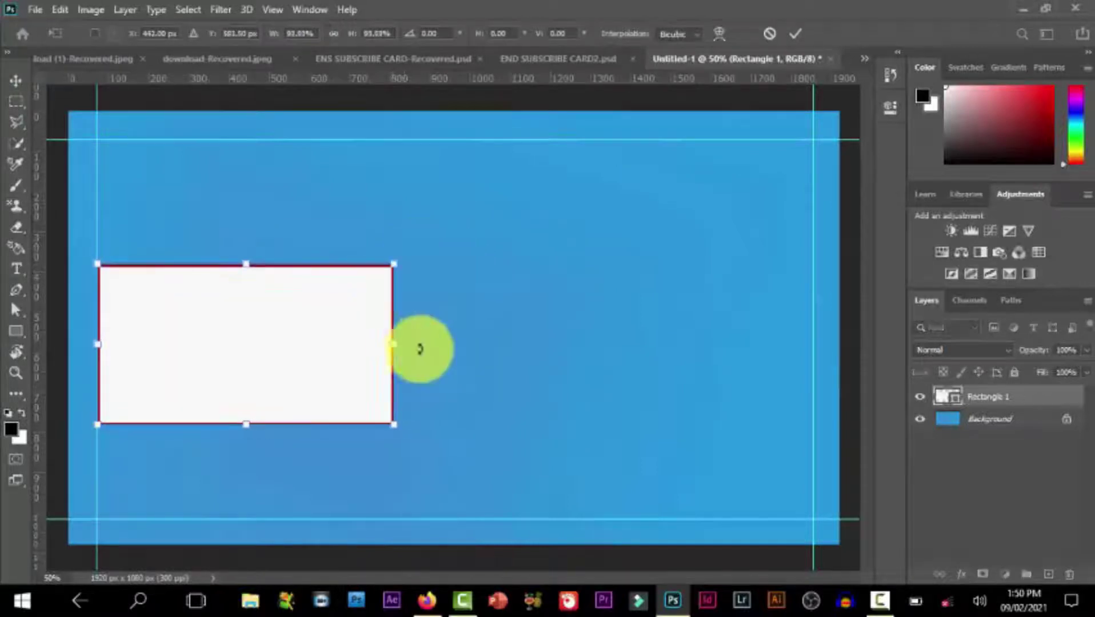
pyautogui.press('Return')
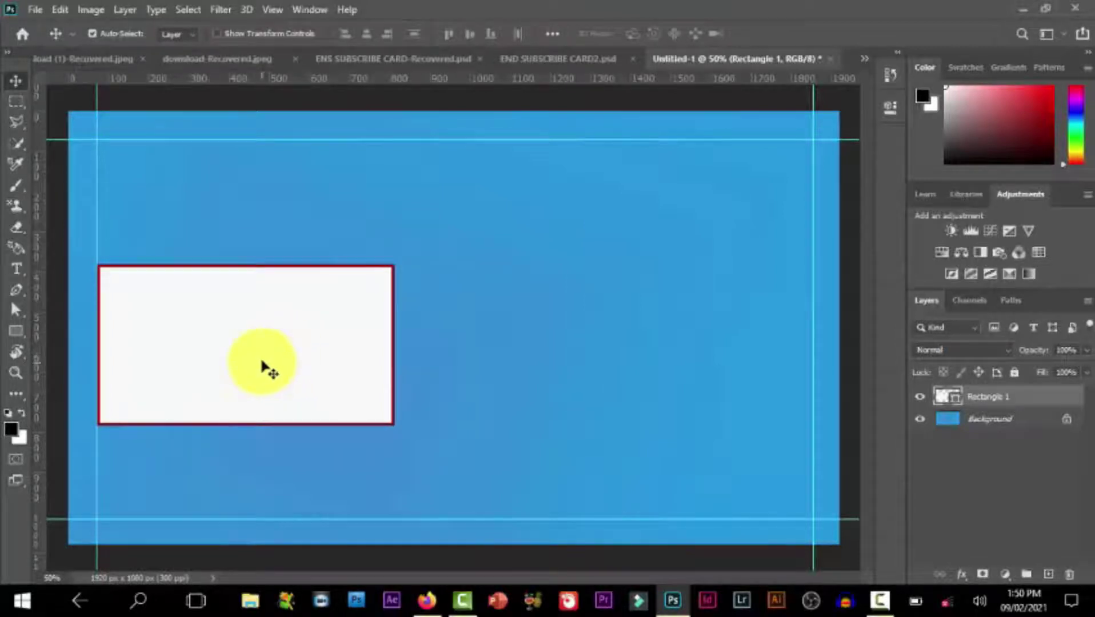
# - Discard a trial duplicate of the rectangle and place a vertical guide at about 1480 px
pyautogui.keyDown('alt'); pyautogui.moveTo(269, 379); pyautogui.dragTo(576, 380); pyautogui.keyUp('alt')
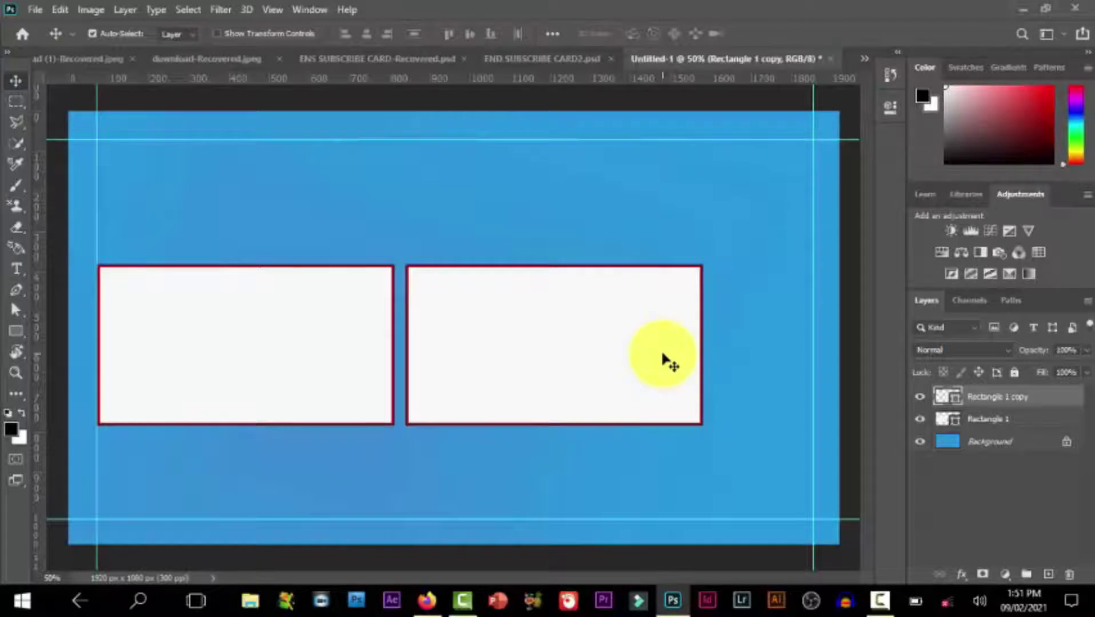
pyautogui.press('Delete')
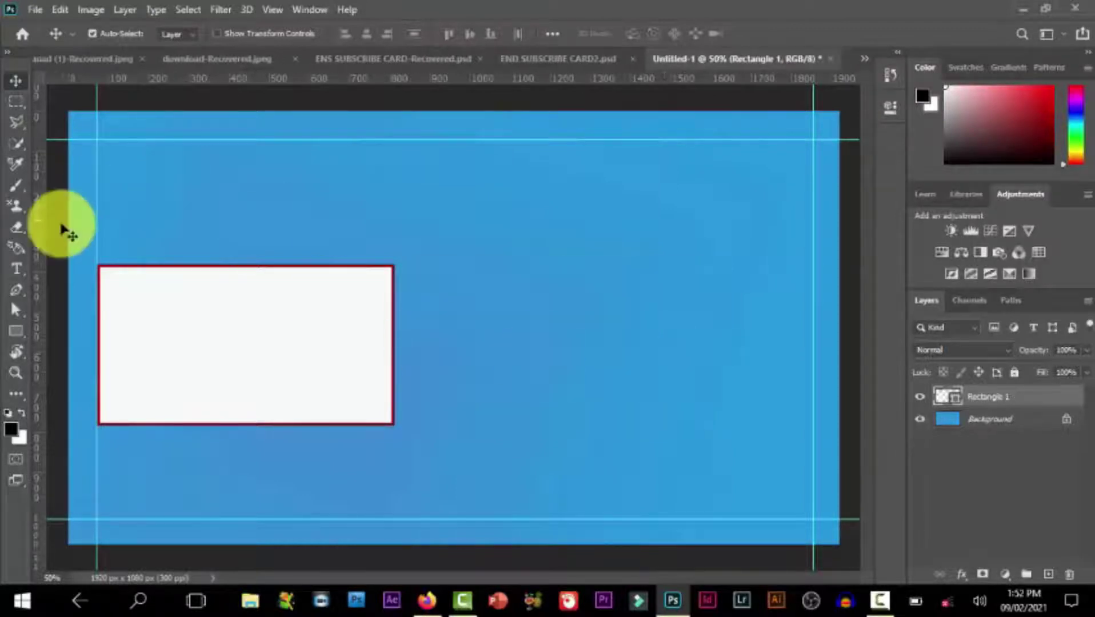
pyautogui.moveTo(36, 273); pyautogui.dragTo(664, 376)
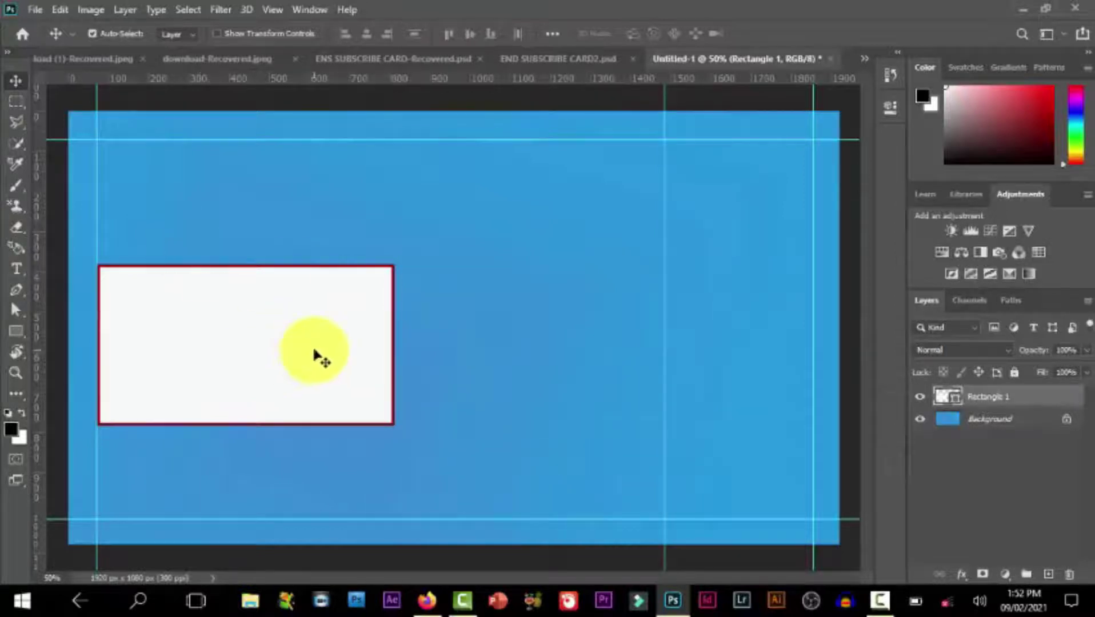
# - Scale the rectangle down a little more and duplicate it to the right, ending just short of the inner vertical guide
pyautogui.hotkey('ctrl', 't')
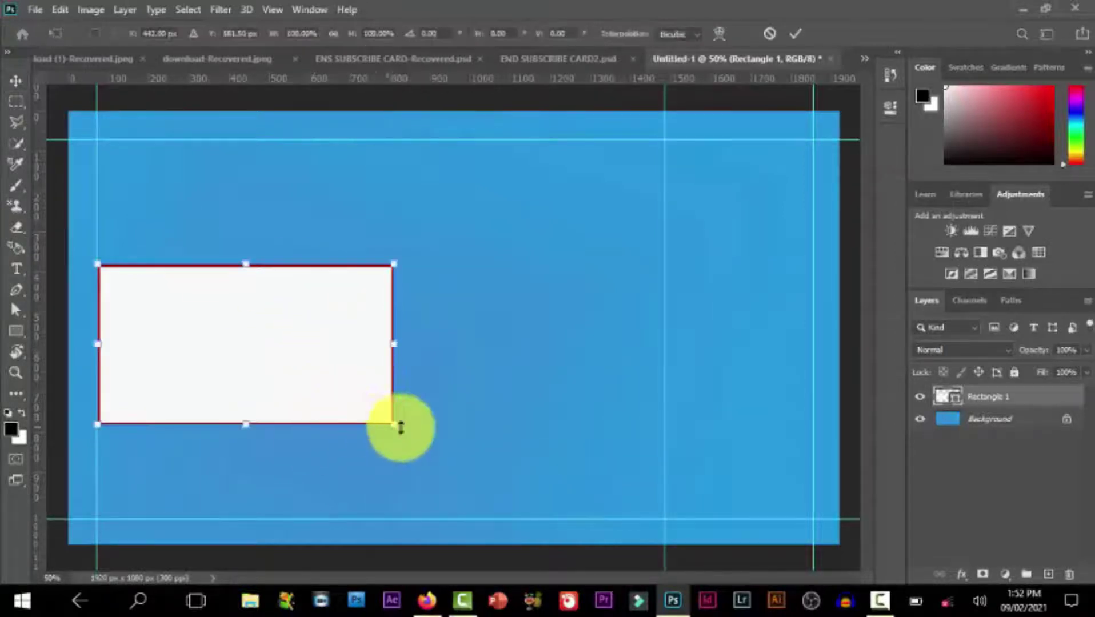
pyautogui.moveTo(392, 423); pyautogui.dragTo(359, 417)
pyautogui.press('Return')
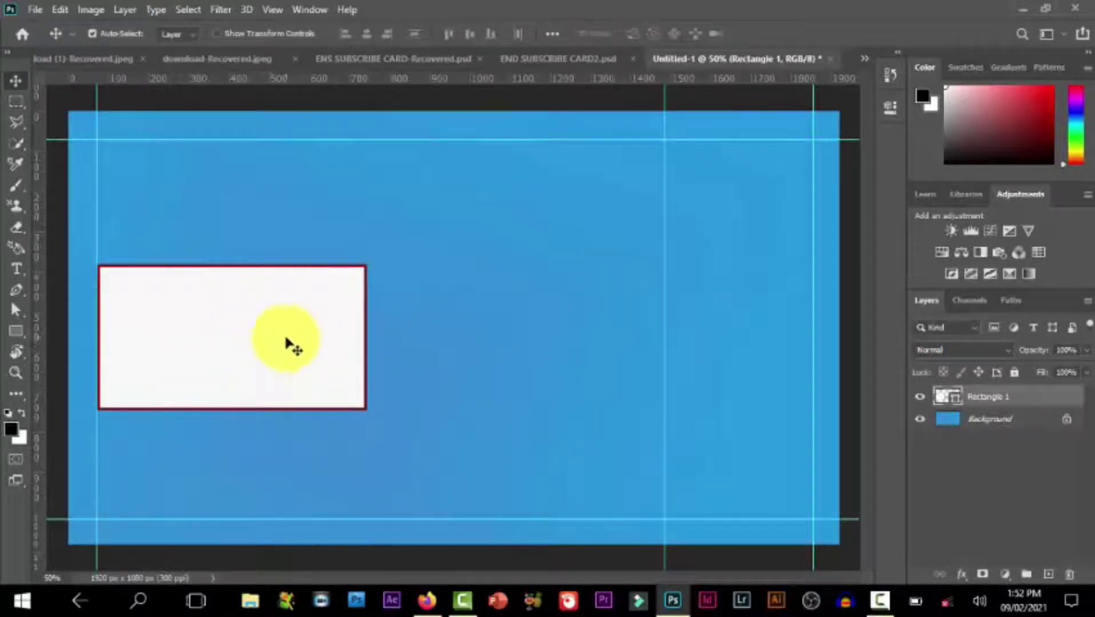
pyautogui.moveTo(264, 347); pyautogui.dragTo(554, 345)
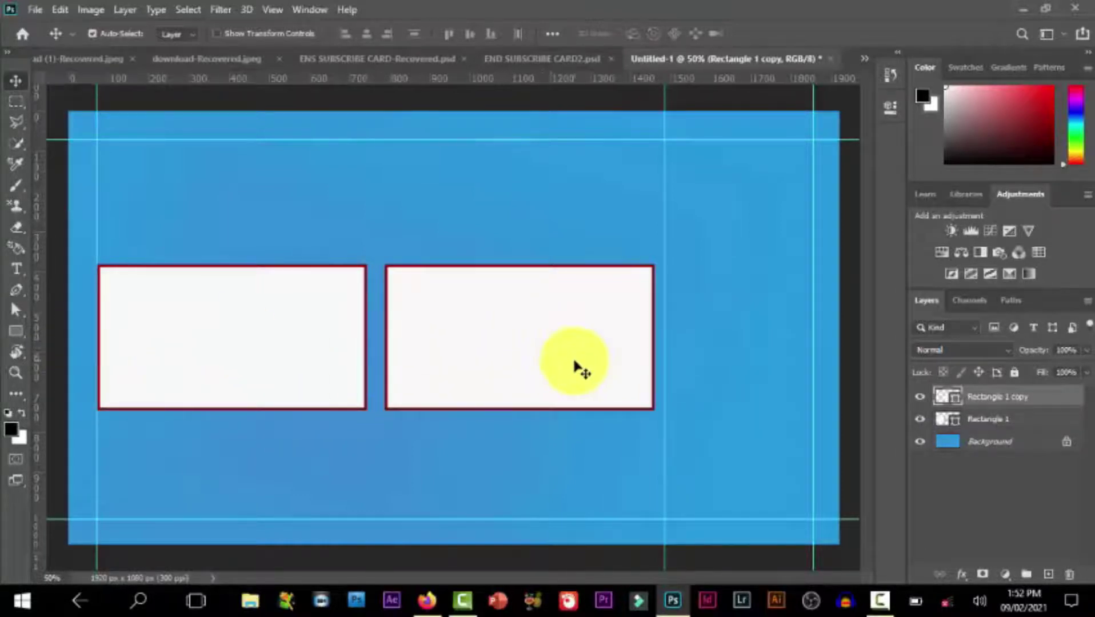
# - Add a new layer and draw a circle about 324 px in diameter between the two right-hand vertical guides
pyautogui.click(1047, 576)
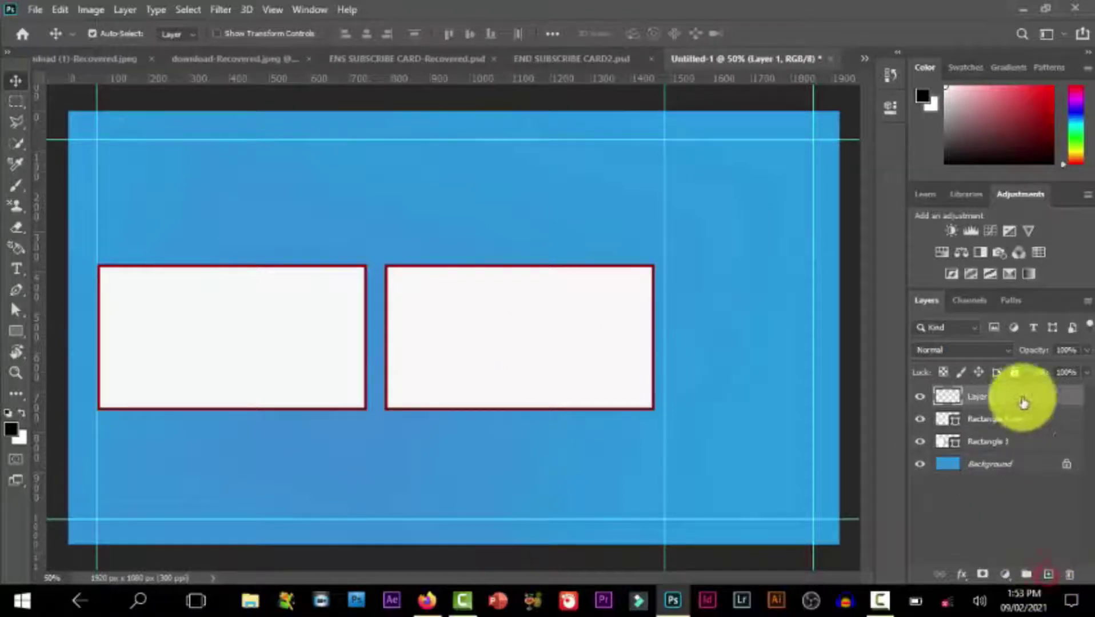
pyautogui.rightClick(21, 341)
pyautogui.click(69, 362)
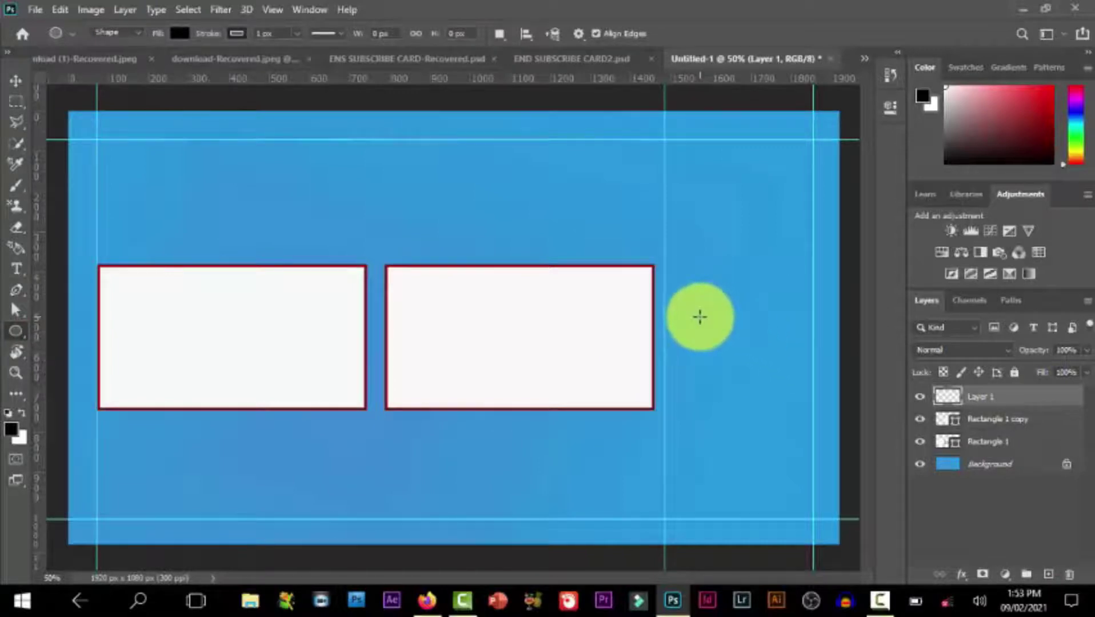
pyautogui.moveTo(683, 324); pyautogui.dragTo(812, 519)
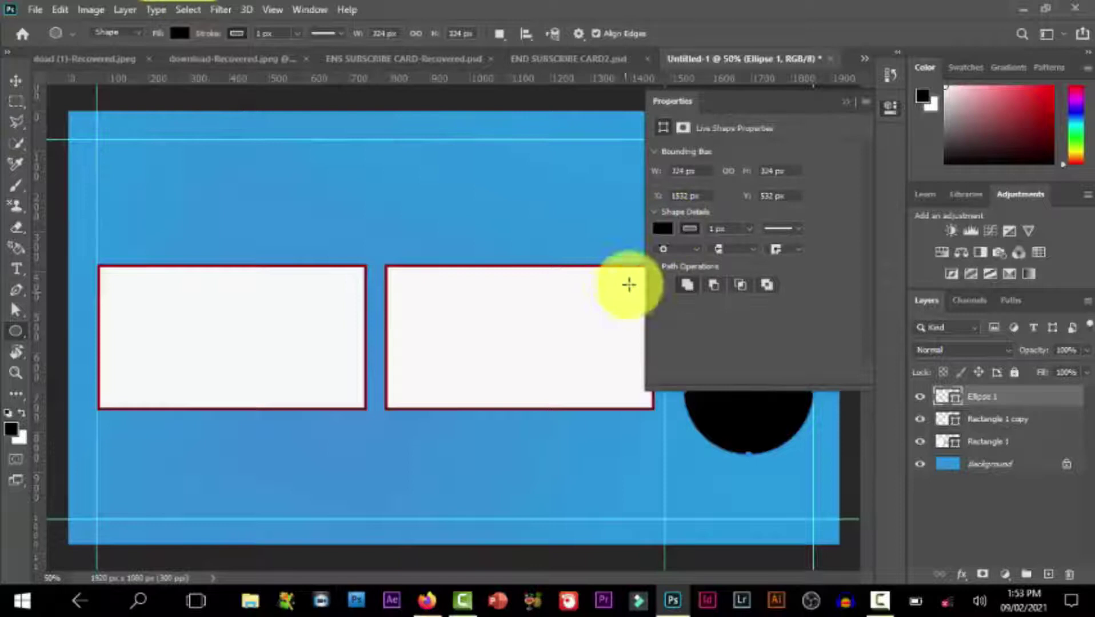
# - Give the circle a white fill and a dark red stroke 7 px wide
pyautogui.click(663, 229)
pyautogui.click(679, 314)
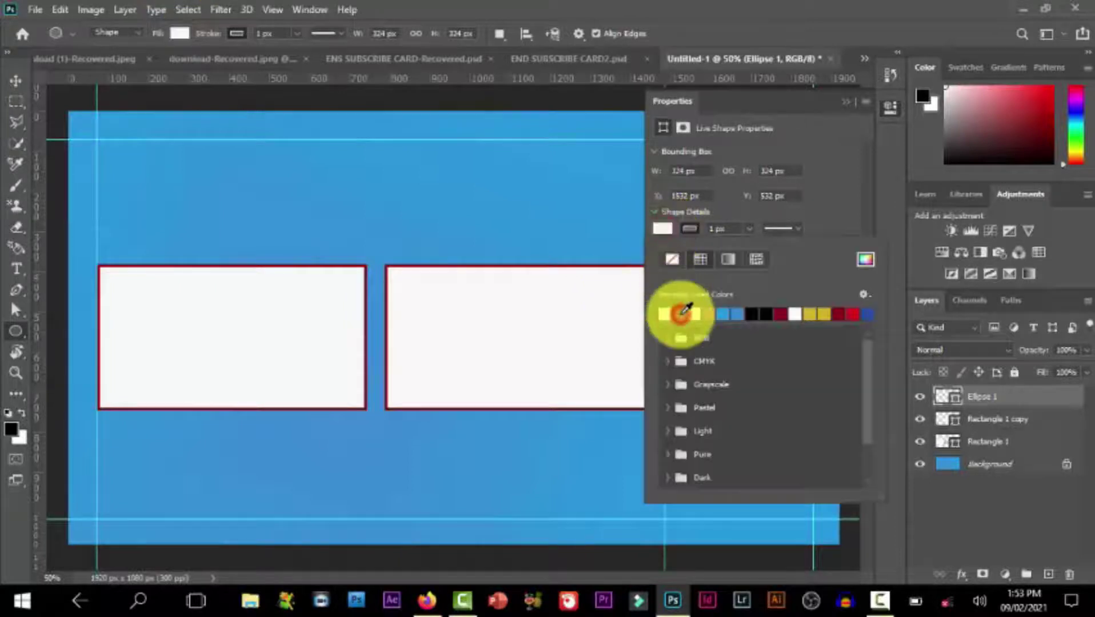
pyautogui.click(692, 229)
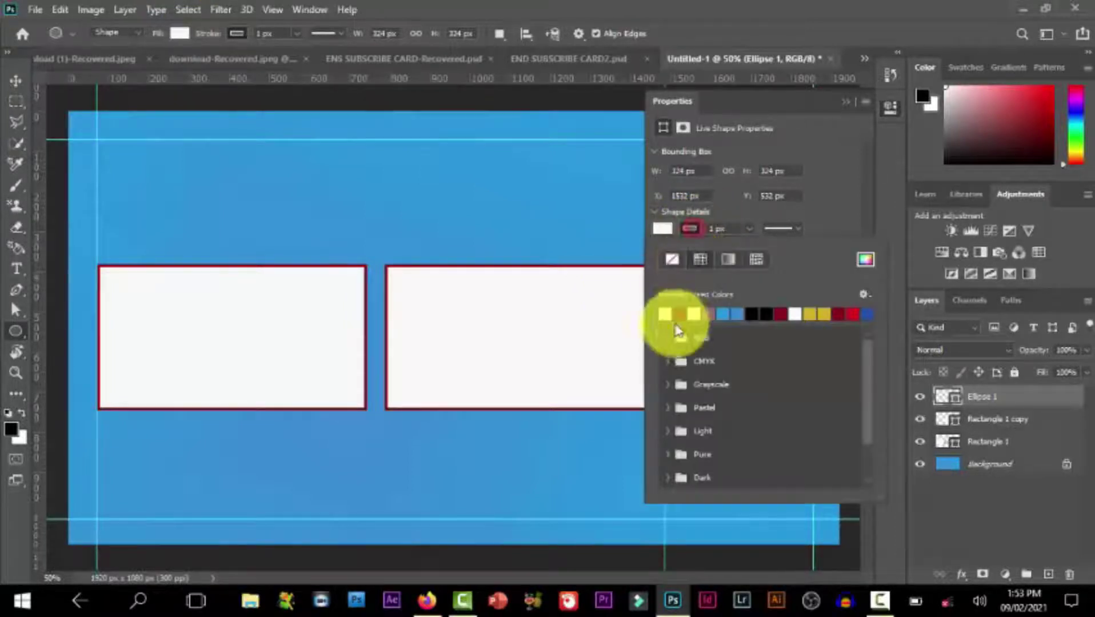
pyautogui.click(680, 314)
pyautogui.click(716, 228)
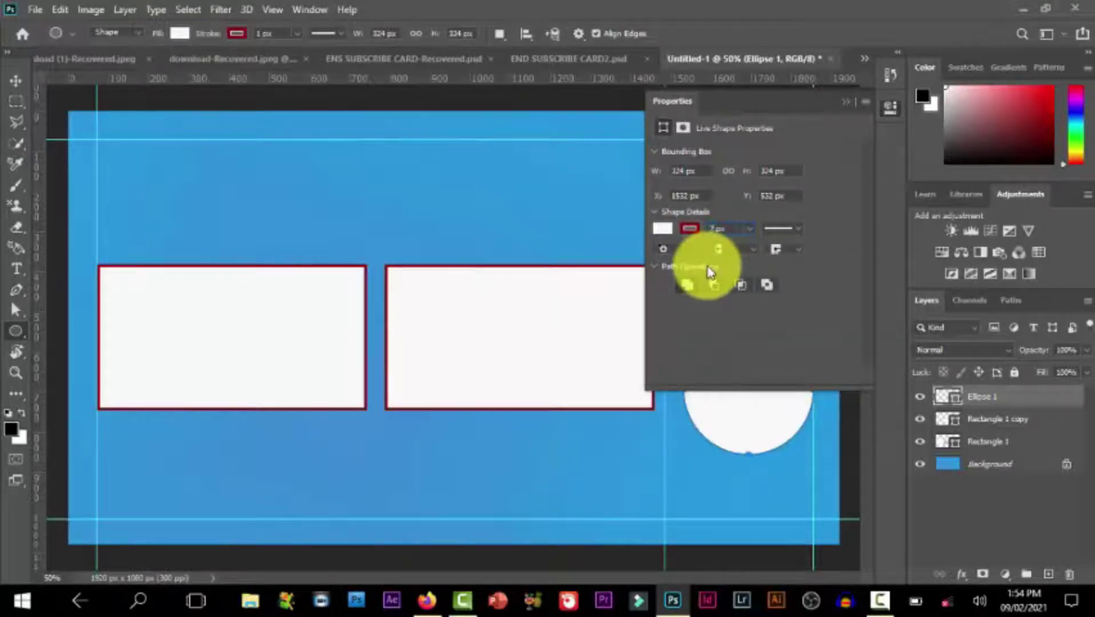
pyautogui.click(846, 101)
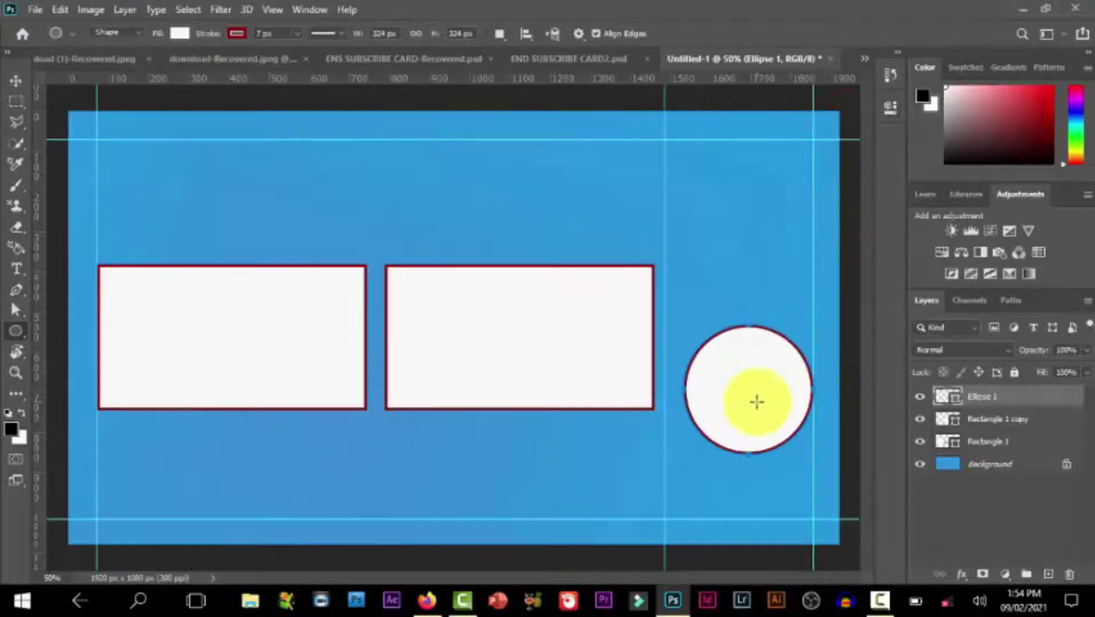
pyautogui.press('v')
pyautogui.moveTo(765, 398); pyautogui.dragTo(762, 402)
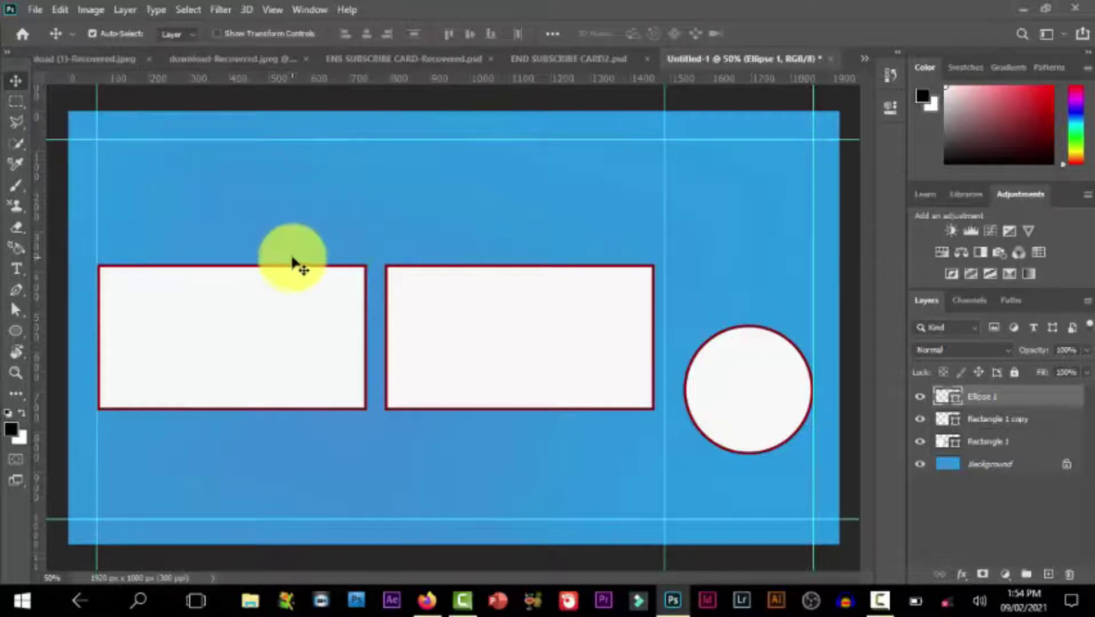
# - Add the white text "WATCH MORE" and place it just above the left video rectangle
pyautogui.press('t')
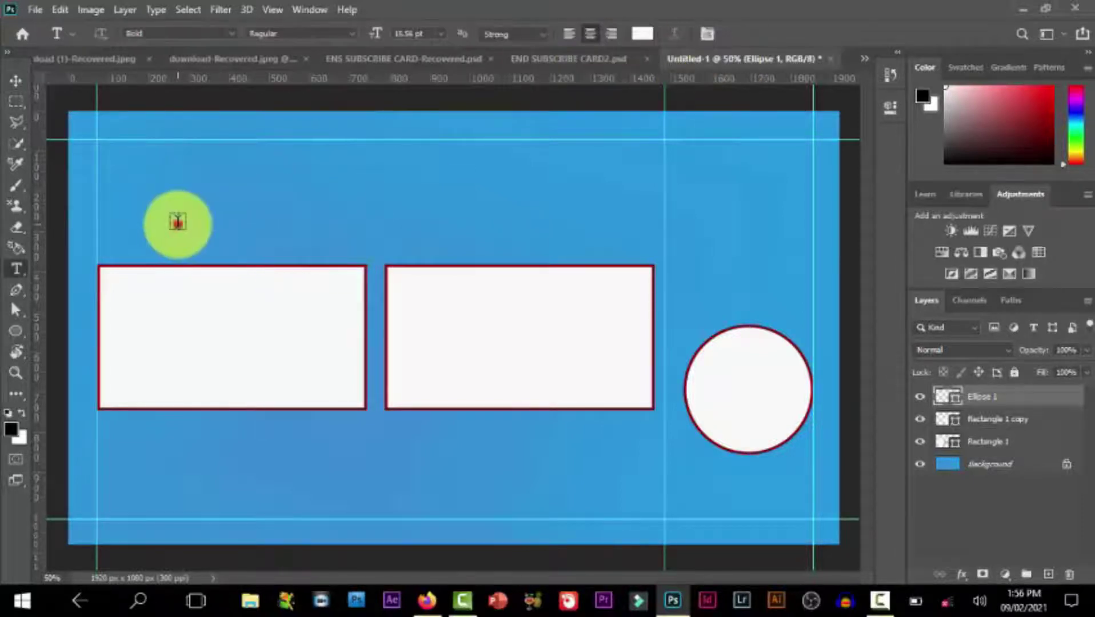
pyautogui.click(177, 223)
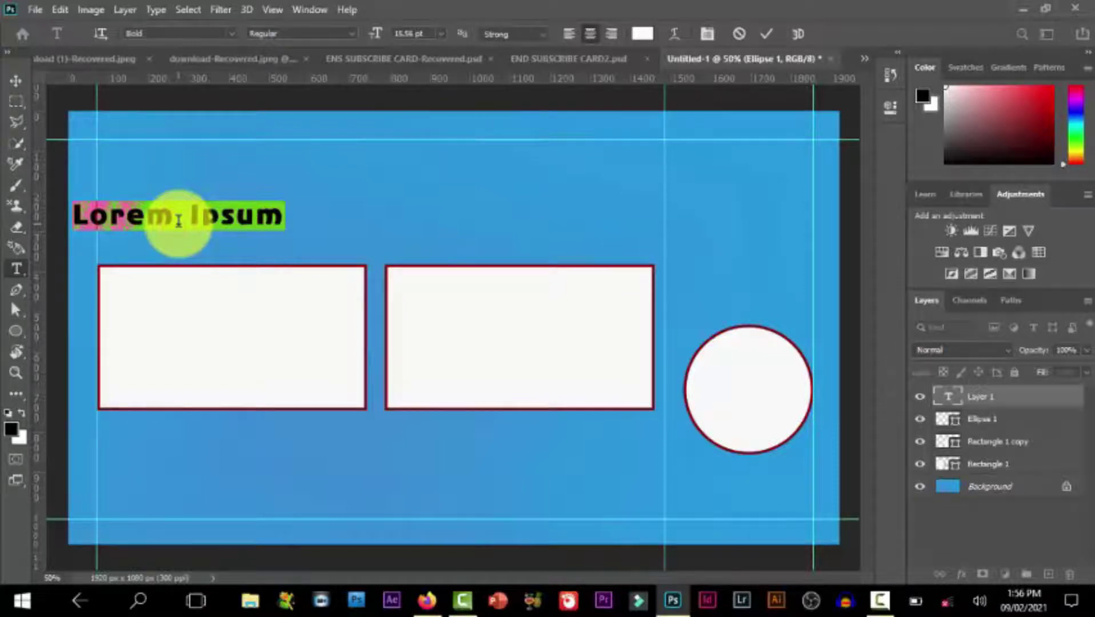
pyautogui.write('WA')
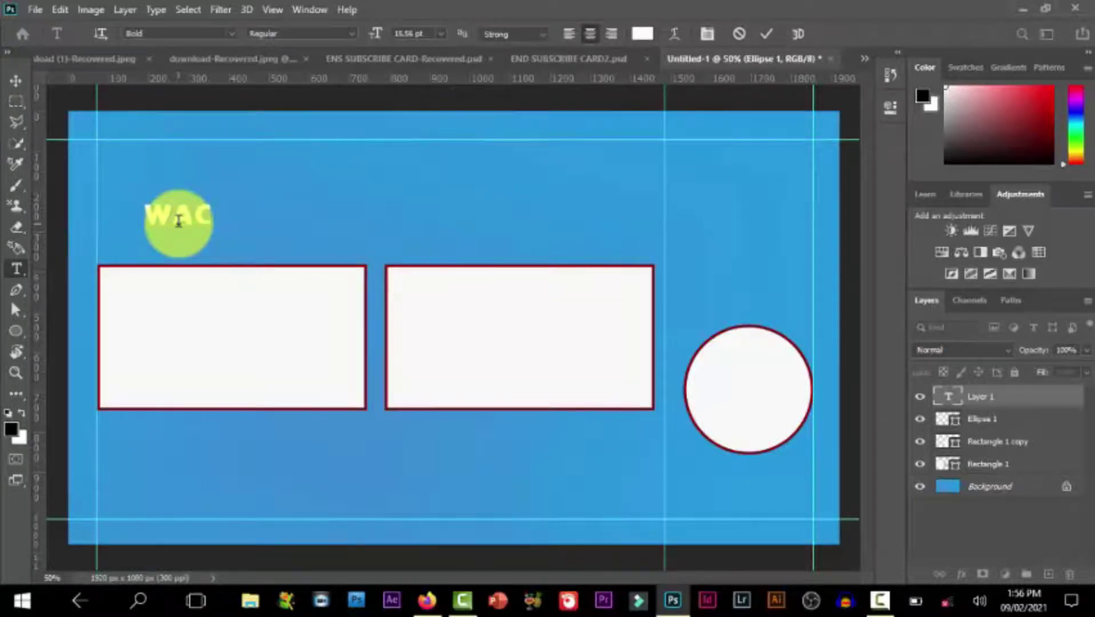
pyautogui.write('TCH MORE')
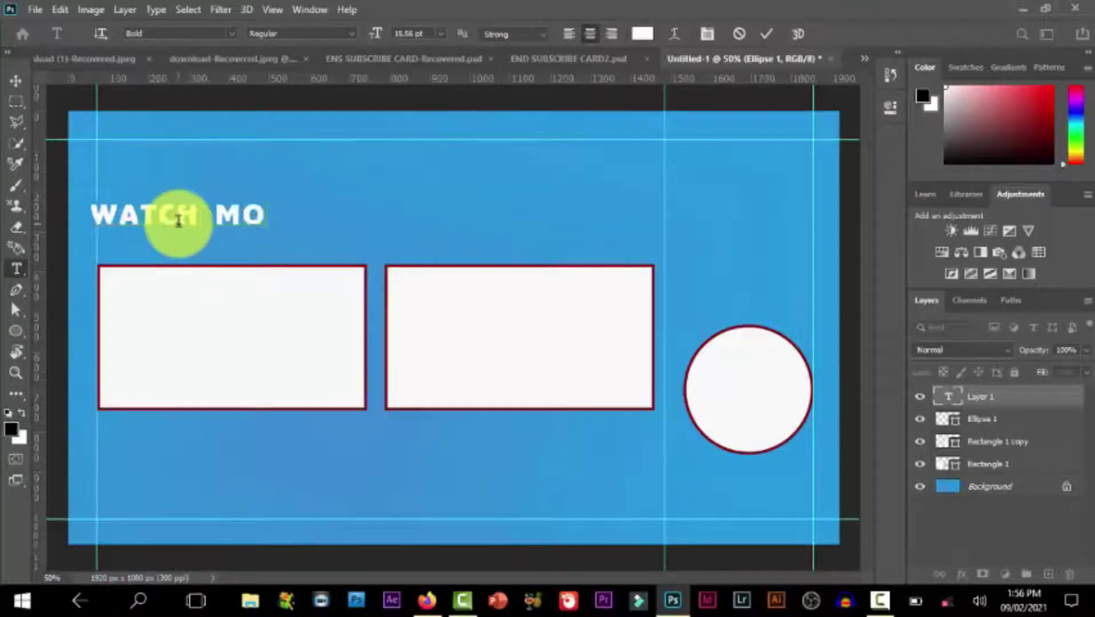
pyautogui.moveTo(190, 244); pyautogui.dragTo(256, 279)
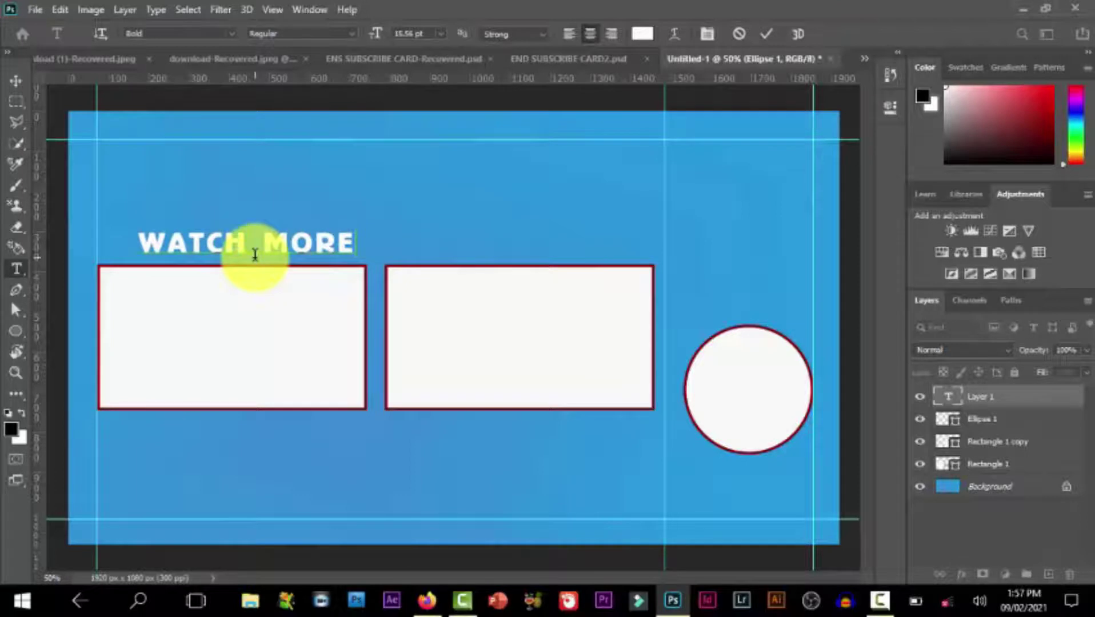
pyautogui.hotkey('ctrl', 'a')
pyautogui.click(16, 81)
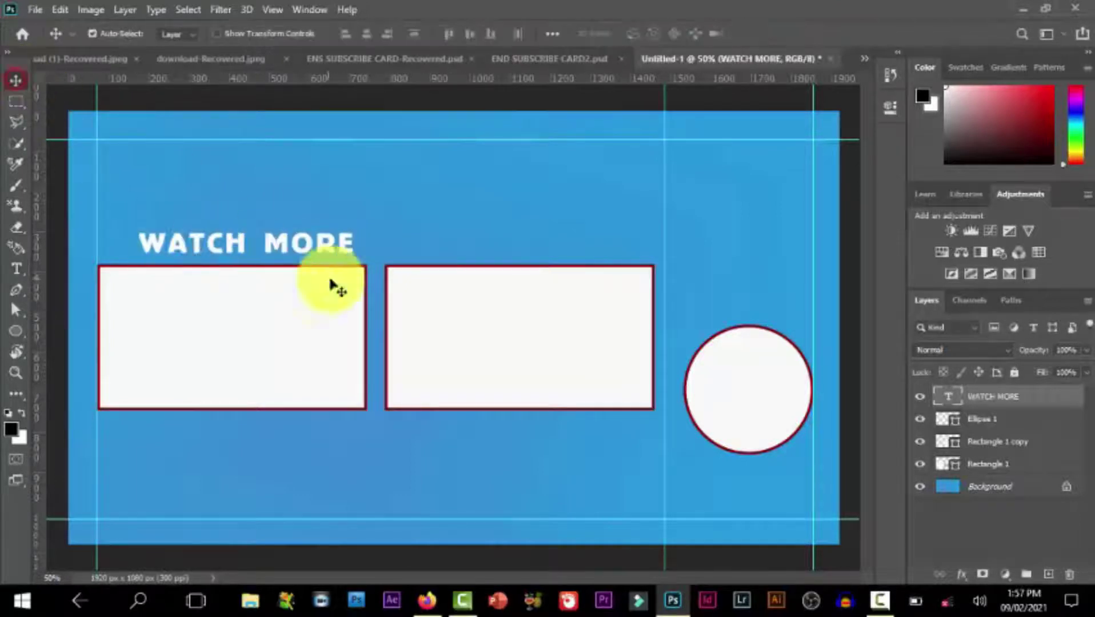
# - Scale the "WATCH MORE" text up to about 145% width and 148% height, keeping it just above the rectangles
pyautogui.hotkey('ctrl', 't')
pyautogui.moveTo(353, 231); pyautogui.dragTo(408, 242)
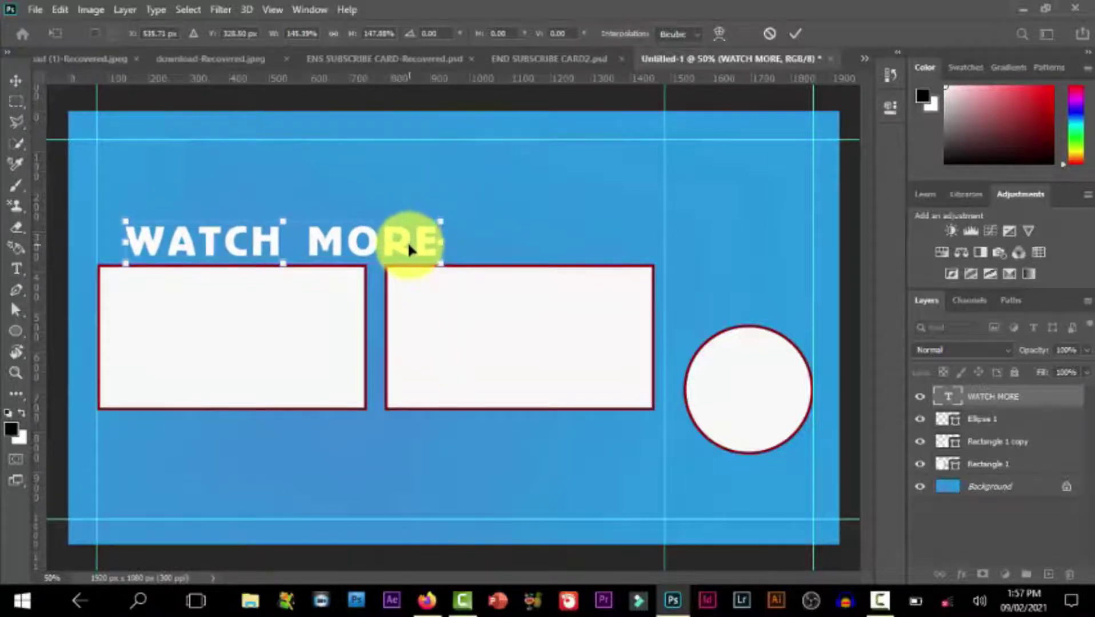
pyautogui.press('Return')
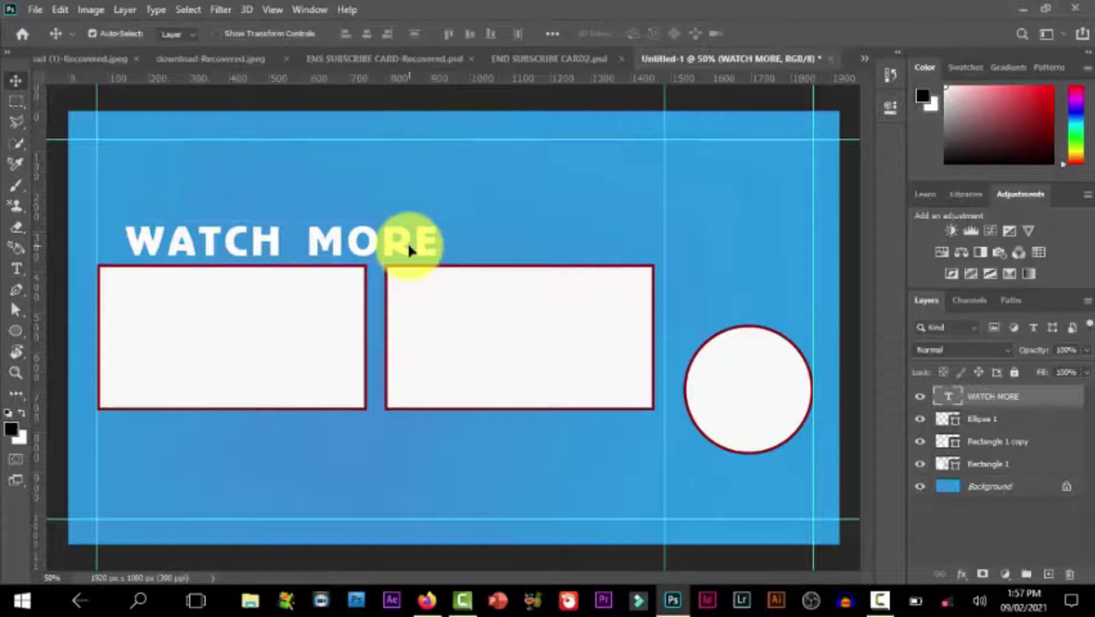
# - Add the text "THANK YOU FOR WATCHING" near the upper horizontal guide, above the "WATCH MORE" heading
pyautogui.press('t')
pyautogui.click(170, 159)
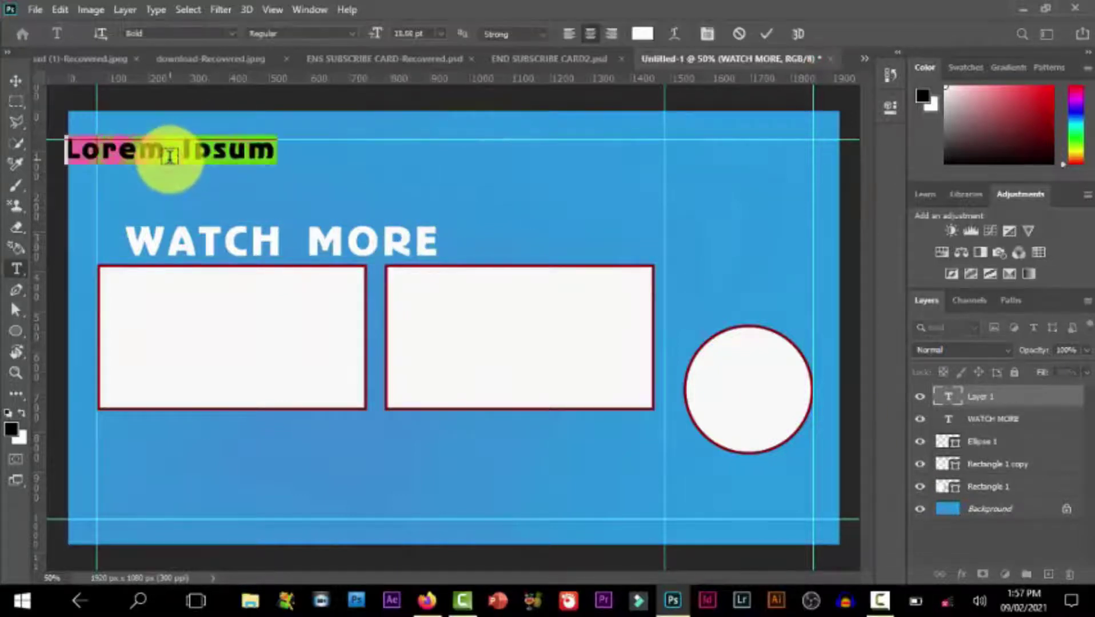
pyautogui.write('TH')
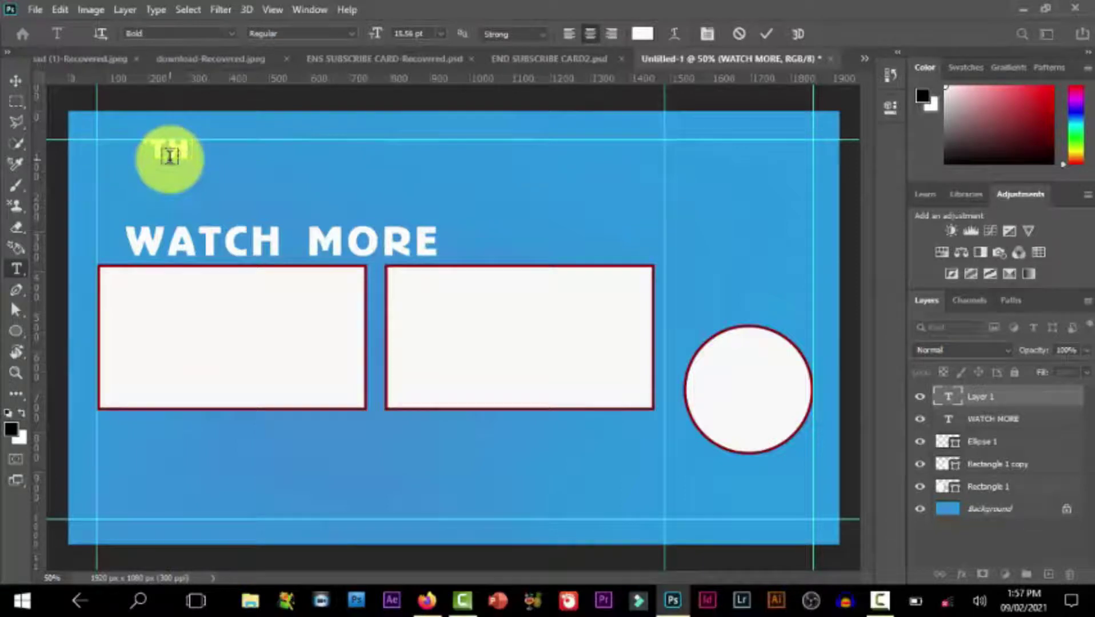
pyautogui.write('YOU FOR')
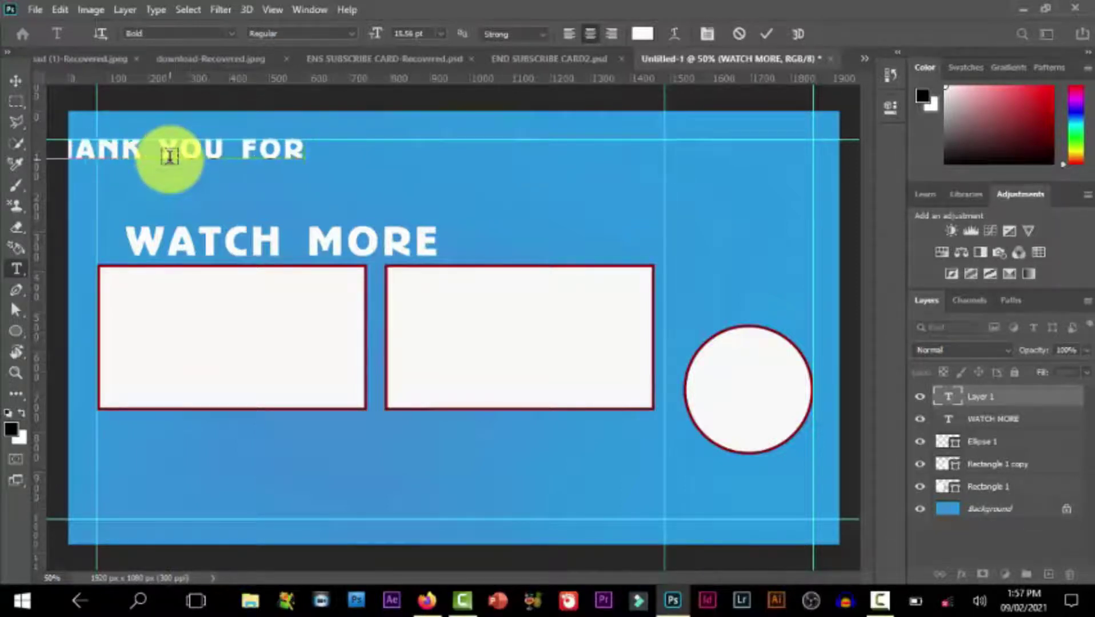
pyautogui.write(' WATCHING')
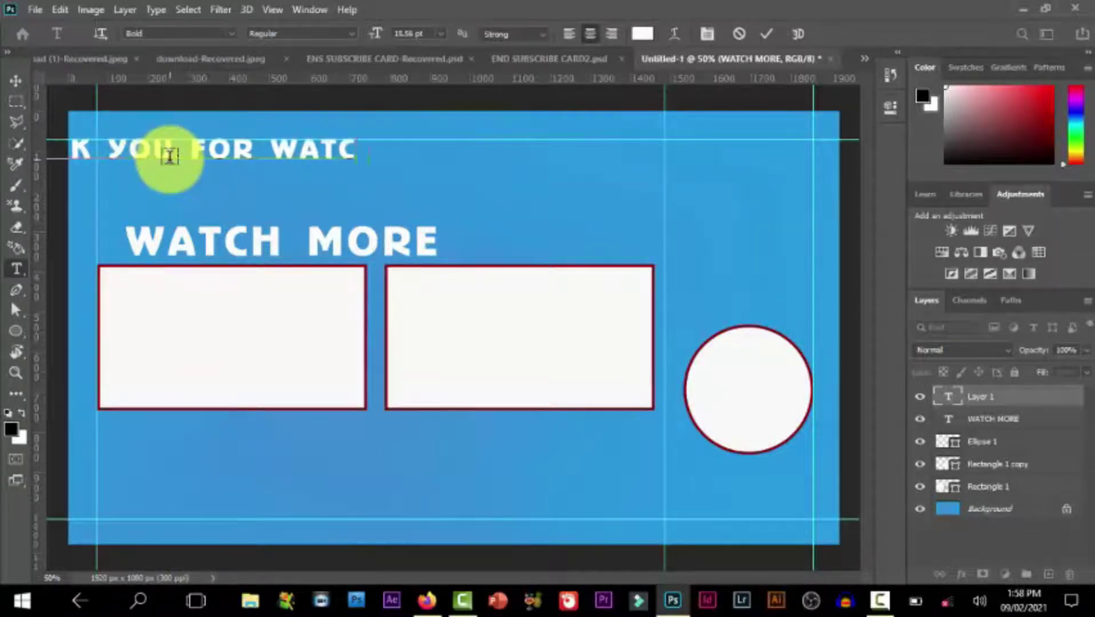